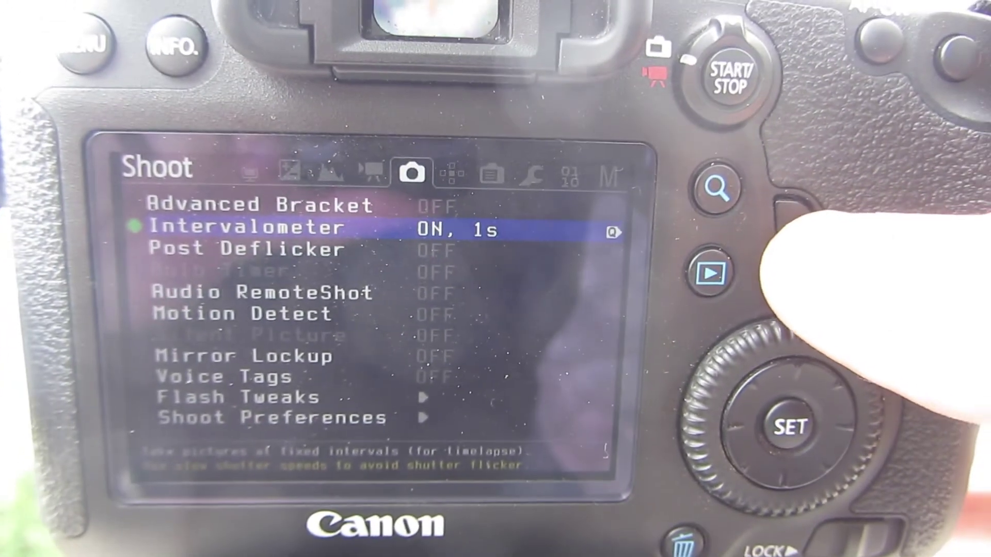
Step: Raise the Magic Lantern intervalometer's 'Take a pic every' interval above 1s
key("q")
key("Right")
key("Right")
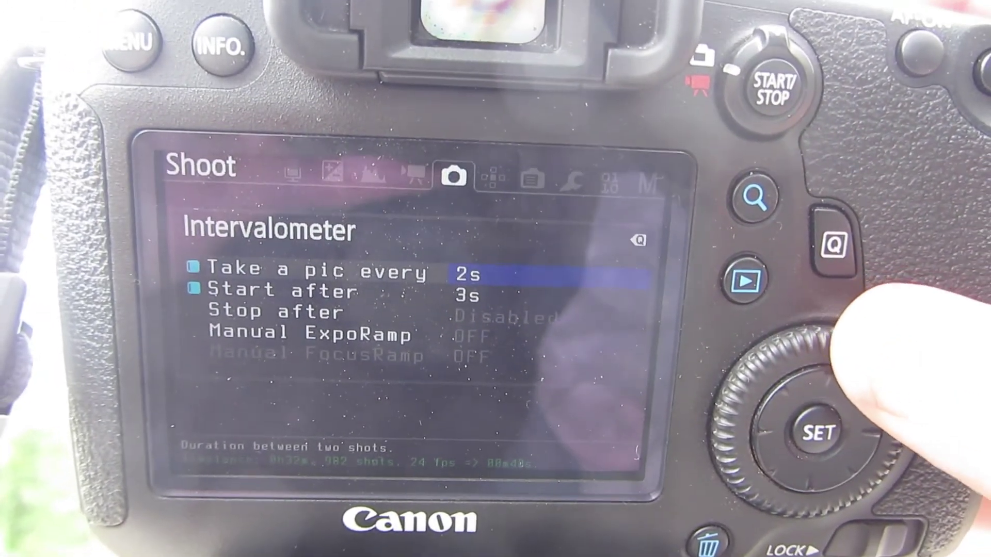
key("Right")
key("Right")
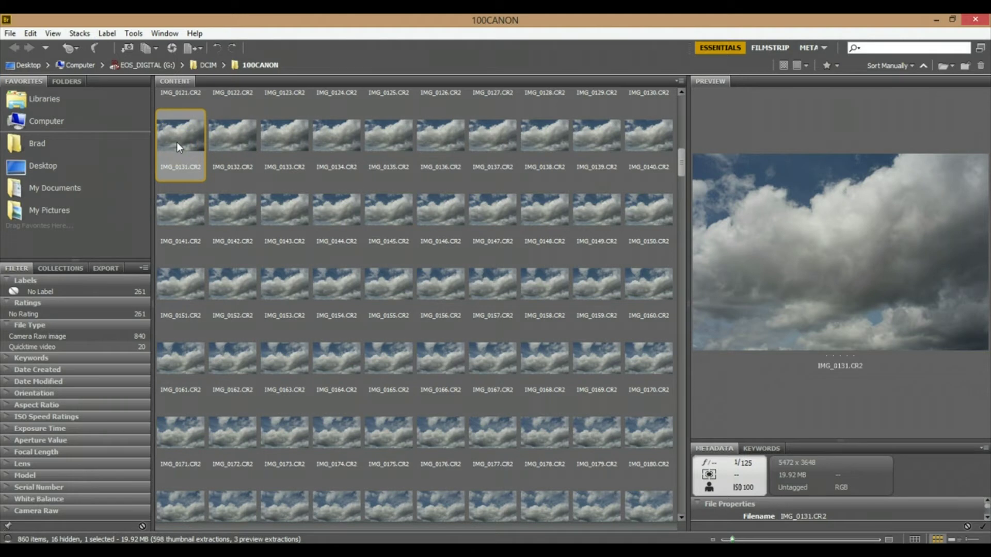
Step: Select the CR2 frames IMG_0131 through IMG_0860 and send them to Camera Raw
left_click_drag(679, 154, 683, 484)
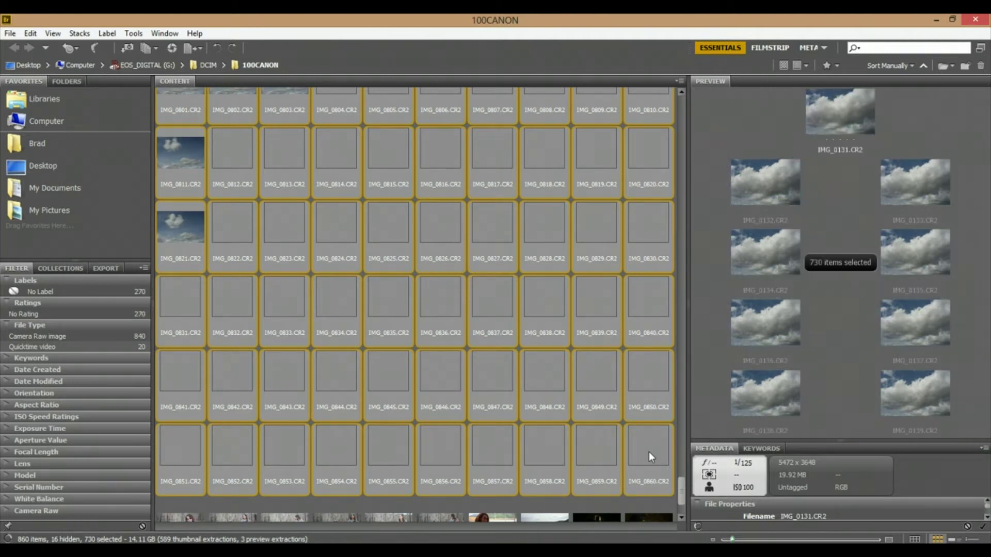
right_click(649, 451)
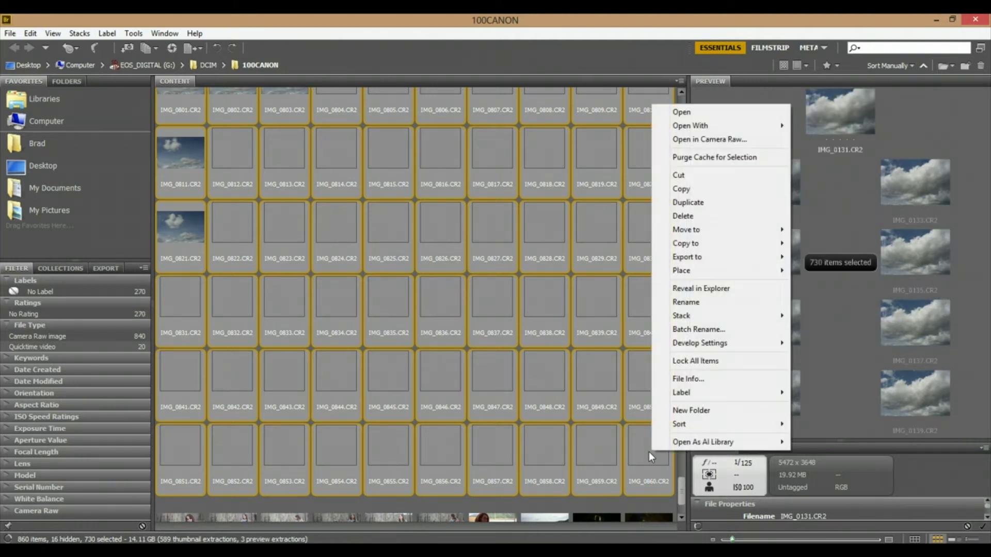
left_click(709, 141)
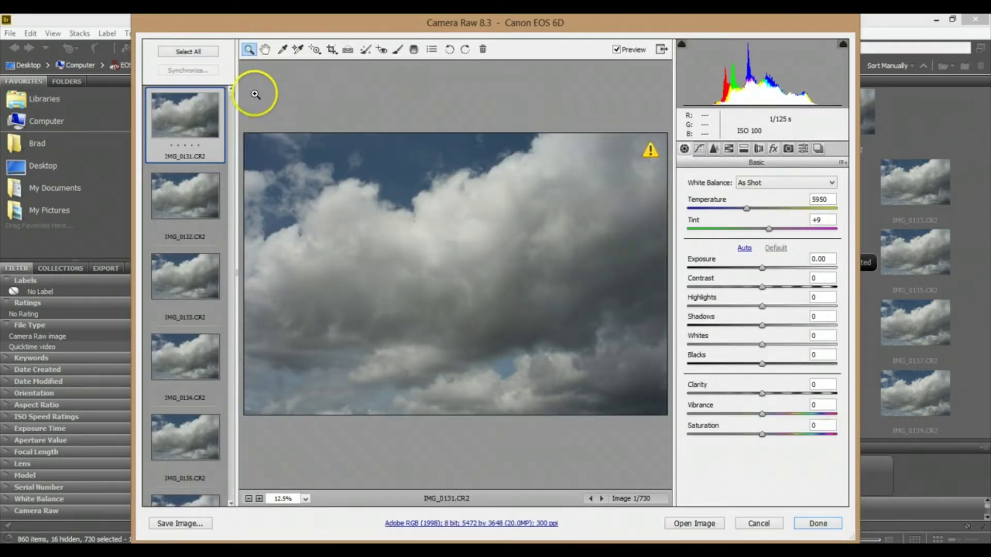
Step: Select all 730 frames in the Camera Raw filmstrip and browse their previews
left_click(188, 52)
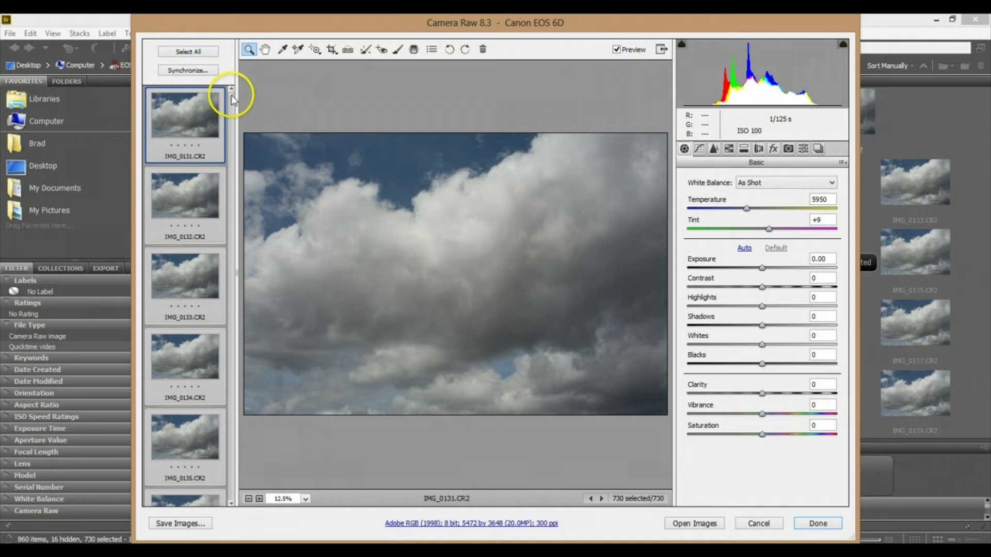
left_click_drag(231, 94, 232, 439)
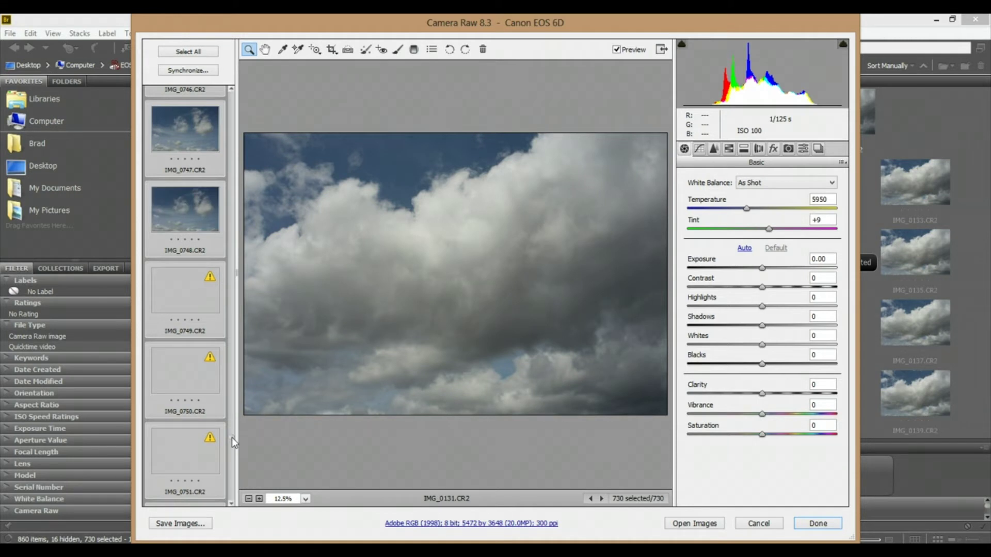
scroll(231, 438, "up", 1)
left_click_drag(231, 437, 237, 255)
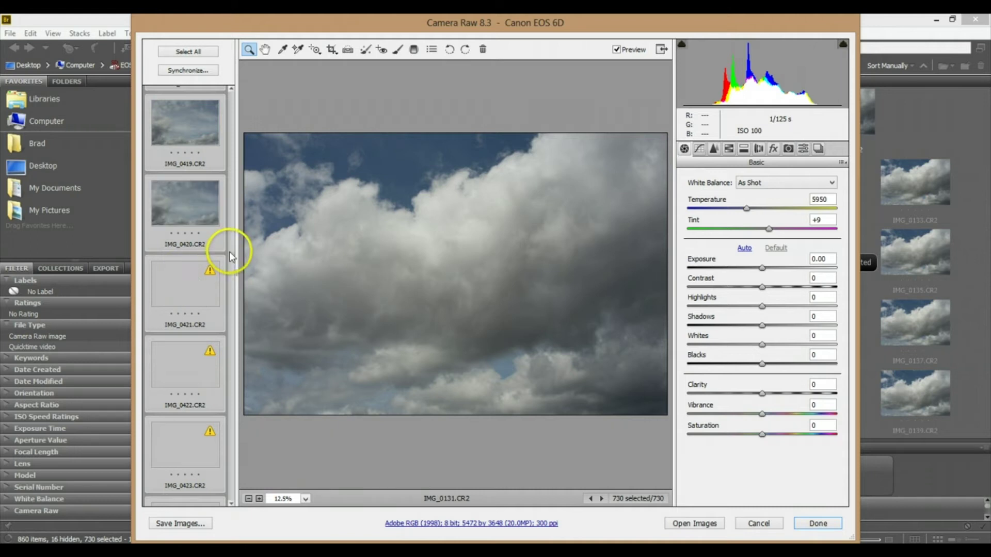
Step: Select all frames again and set Clarity to +20 on every one
left_click(183, 285)
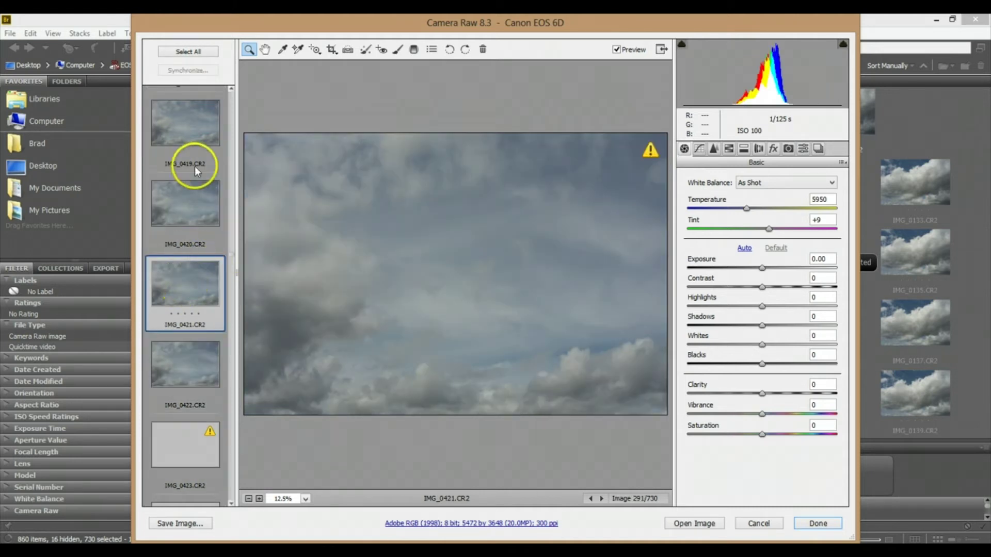
left_click(187, 52)
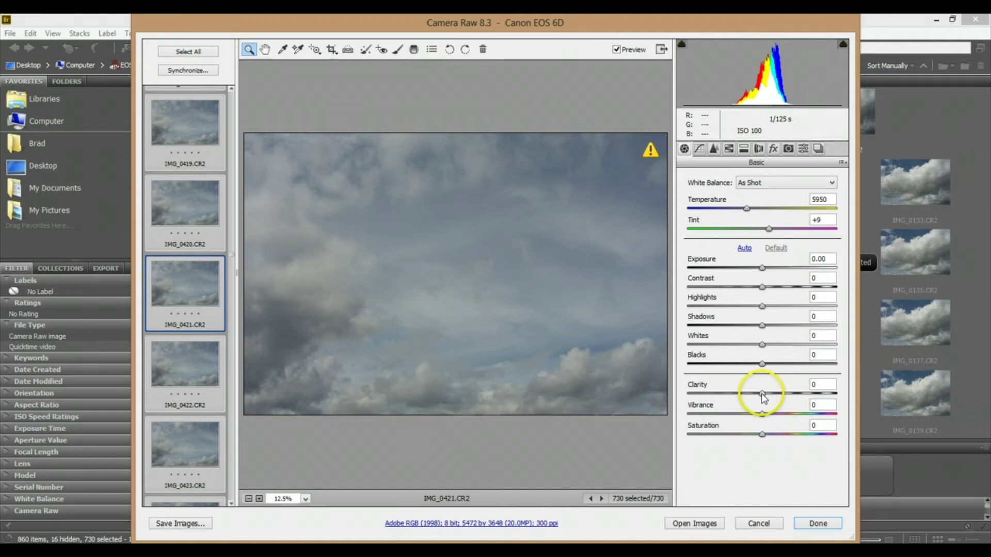
mouse_move(763, 397)
left_mouse_down()
mouse_move(827, 394)
mouse_move(705, 388)
mouse_move(873, 380)
mouse_move(814, 382)
mouse_move(776, 397)
left_mouse_up()
left_click_drag(743, 355, 517, 229)
Step: Preview IMG_0133, raise Contrast to +15, and finish with Done
left_click_drag(231, 255, 232, 93)
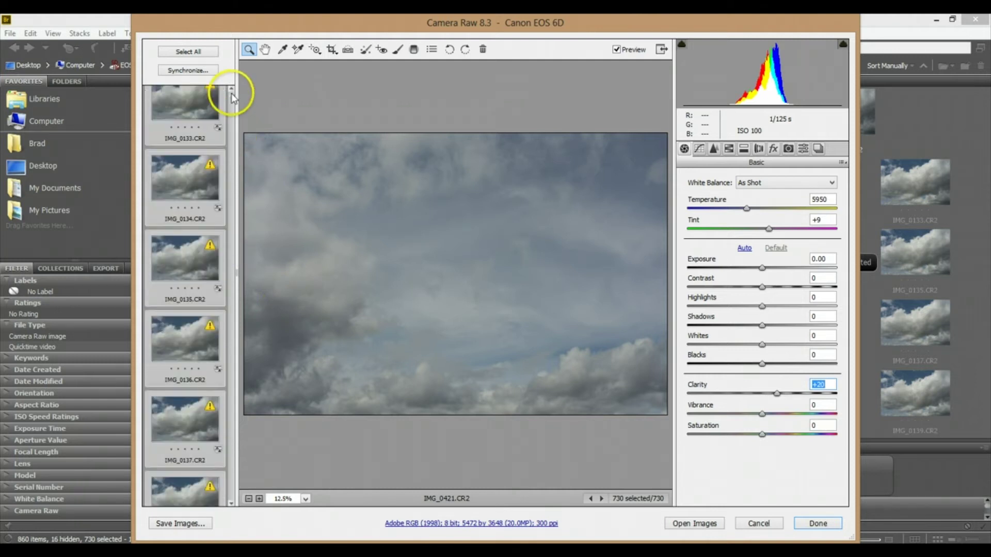
left_click(191, 108)
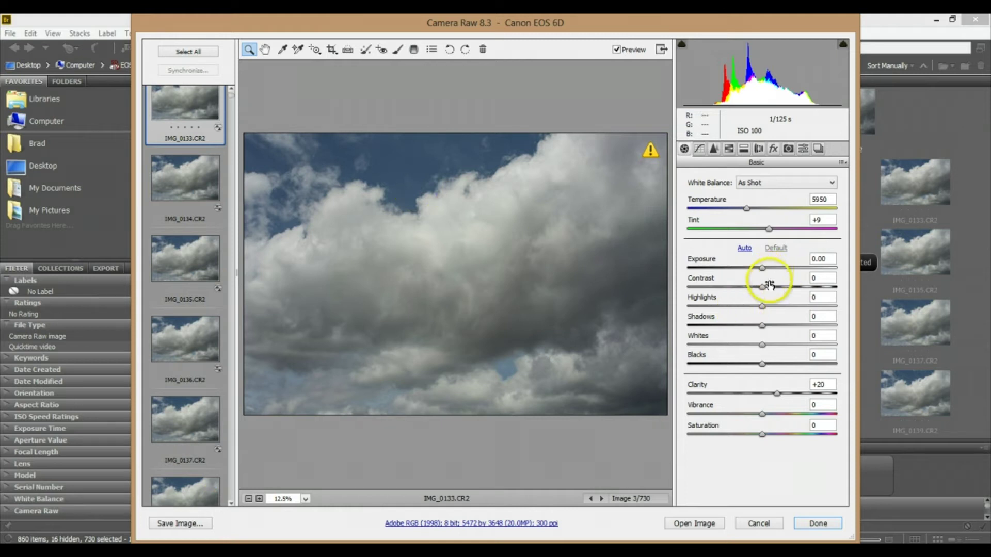
left_click_drag(769, 285, 776, 289)
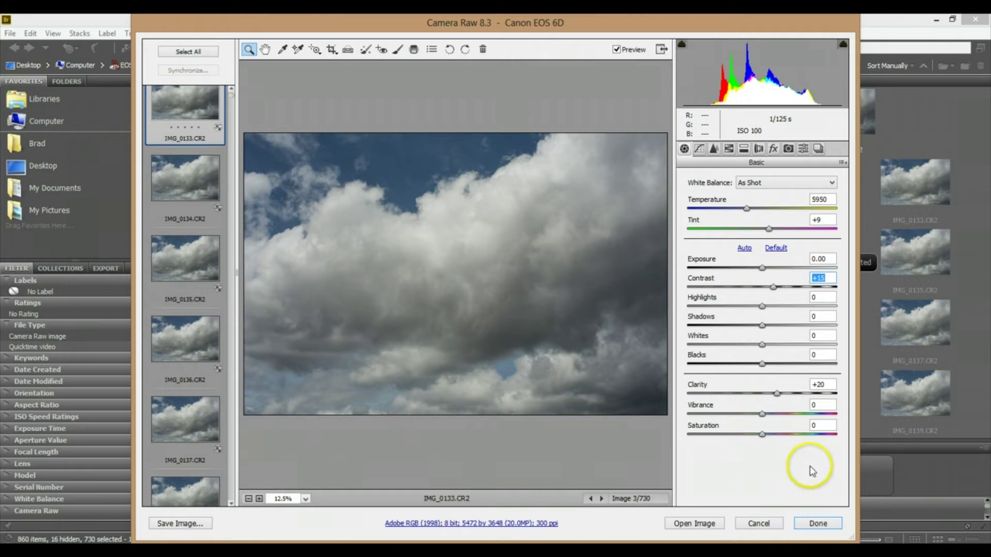
left_click(812, 521)
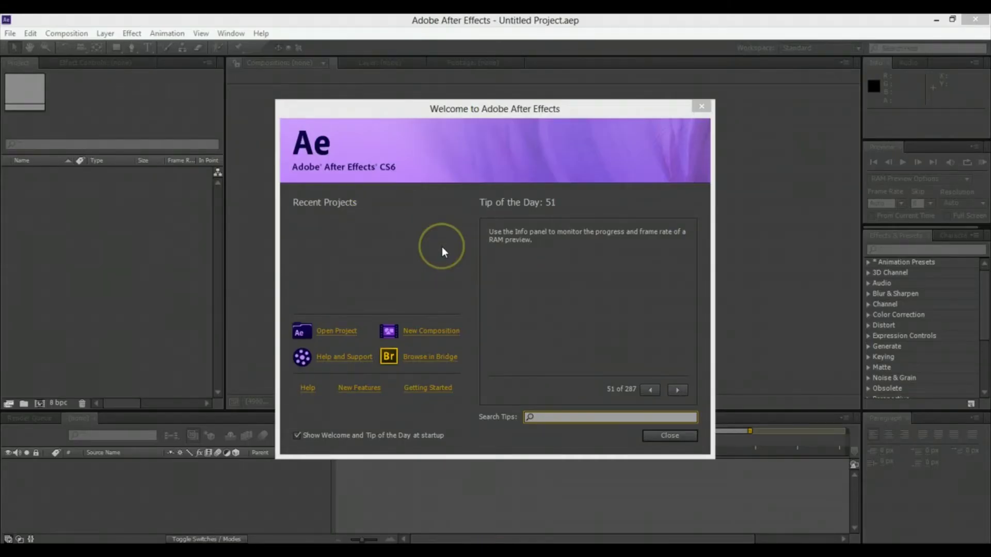
Step: Start a new composition from the After Effects Welcome screen
left_click(416, 332)
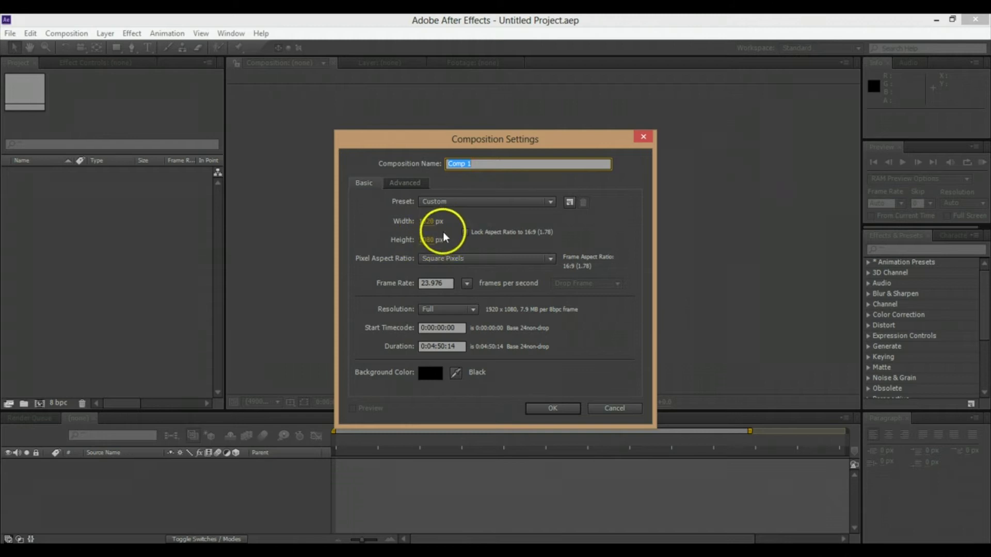
Step: Create Comp 1 at 1920×1080, 23.976 fps, lasting 0:04:50:14
left_click(421, 284)
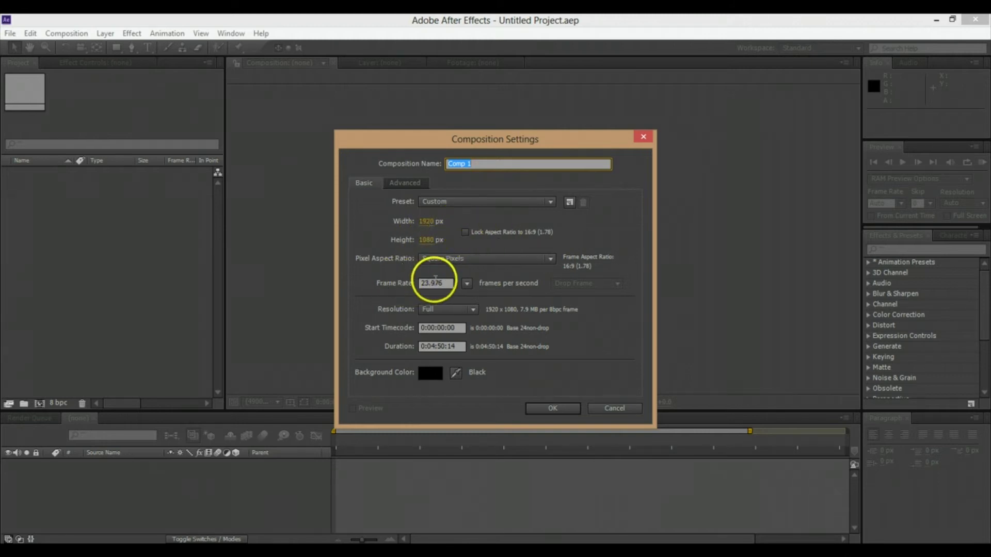
left_click(440, 283)
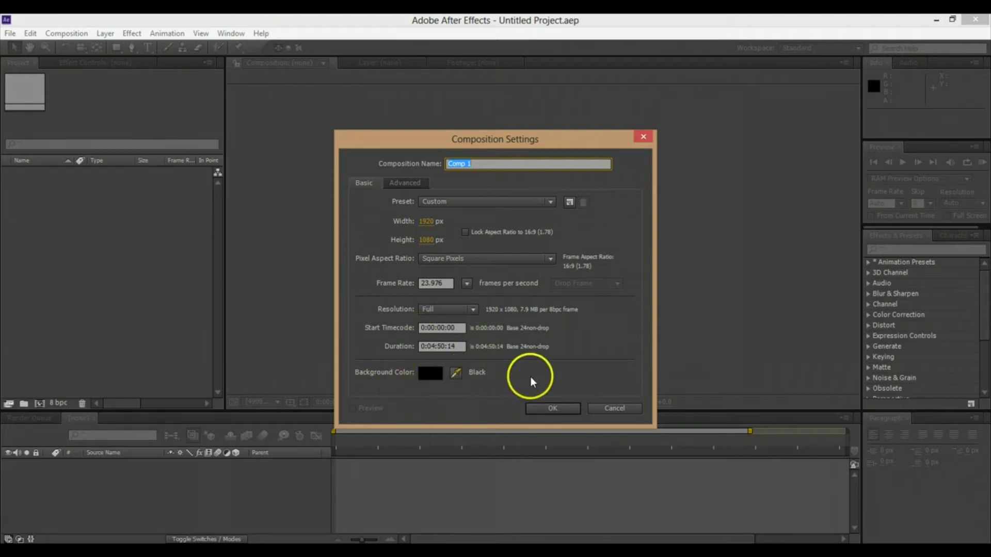
left_click(552, 408)
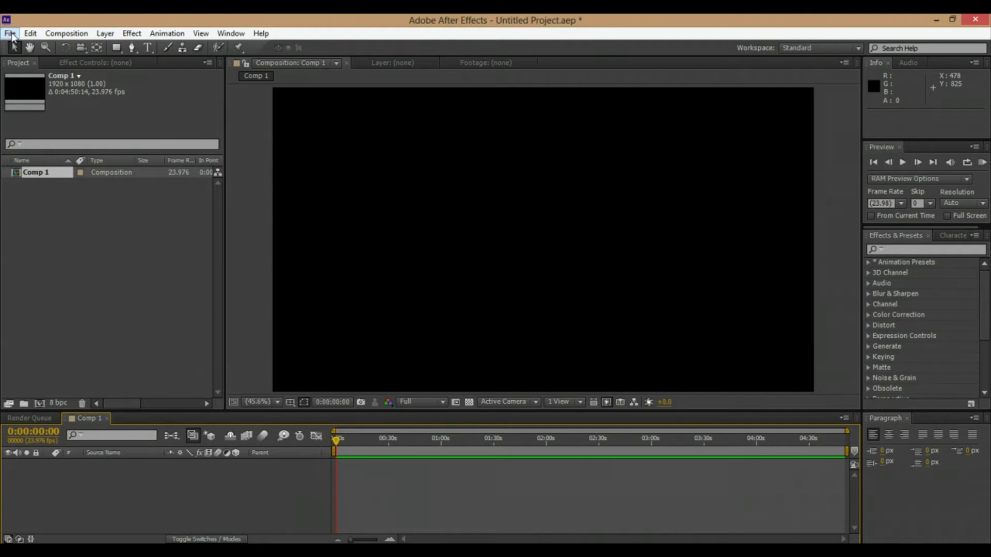
Step: Open Import Multiple Files and filter the file type to Camera Raw
left_click(11, 34)
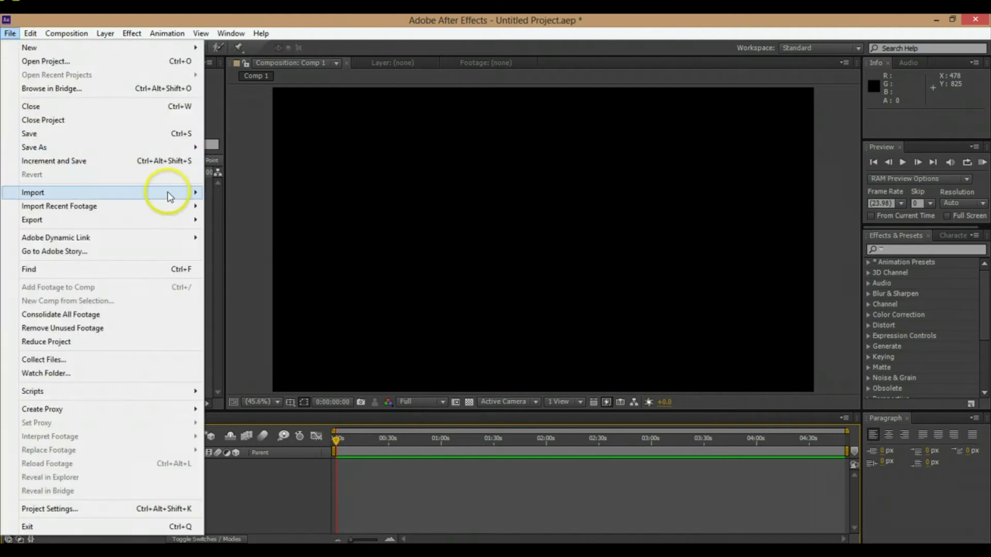
mouse_move(196, 192)
left_click(246, 207)
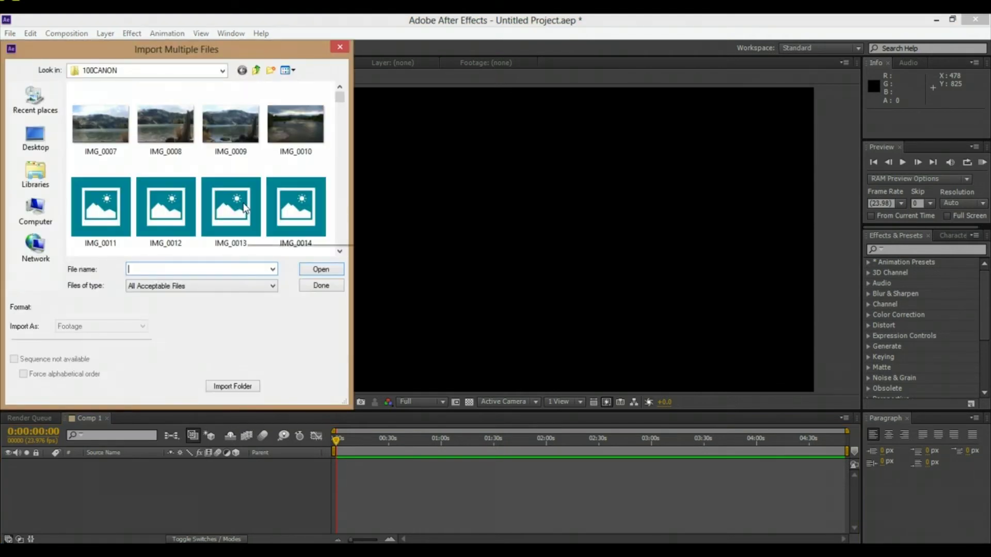
left_click_drag(338, 96, 335, 160)
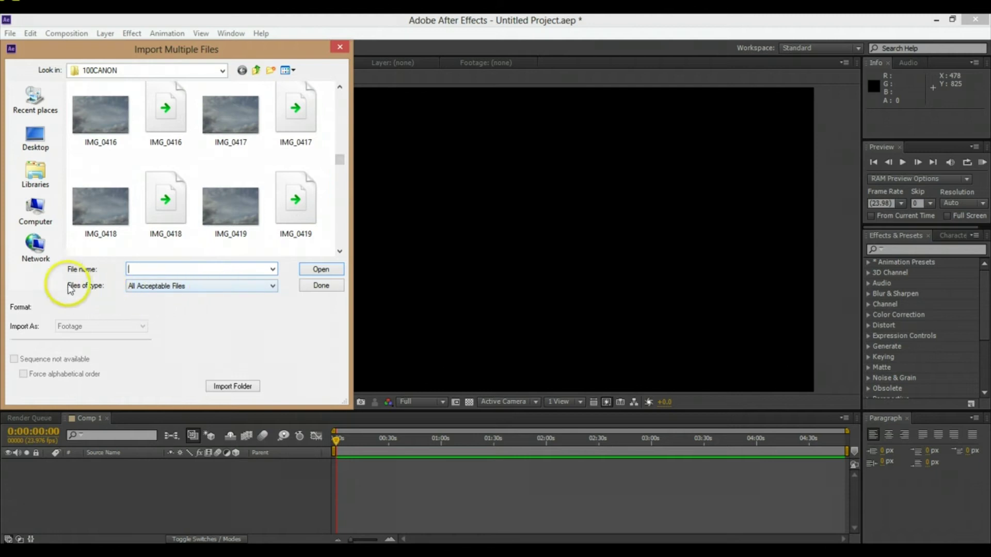
left_click(180, 290)
scroll(178, 292, "up", 5)
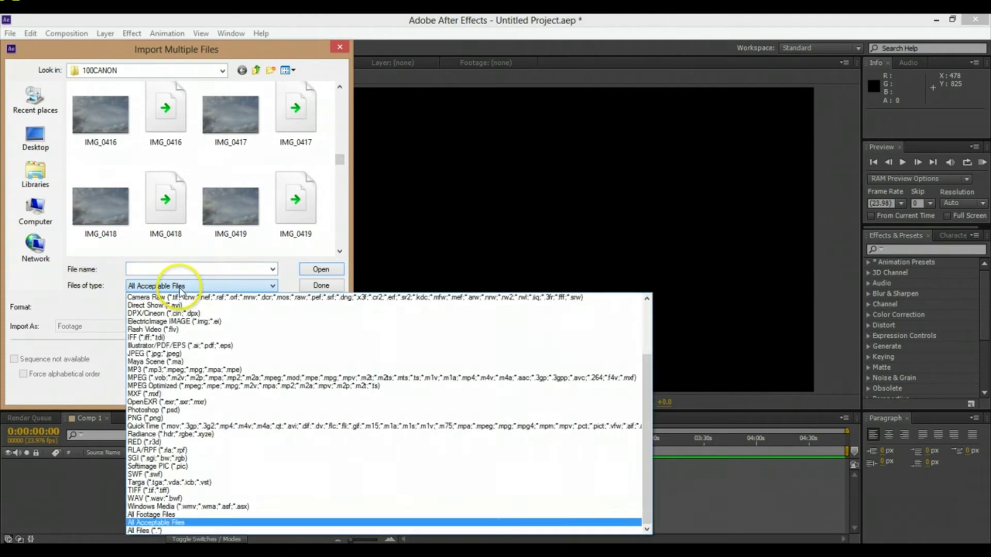
left_click(177, 297)
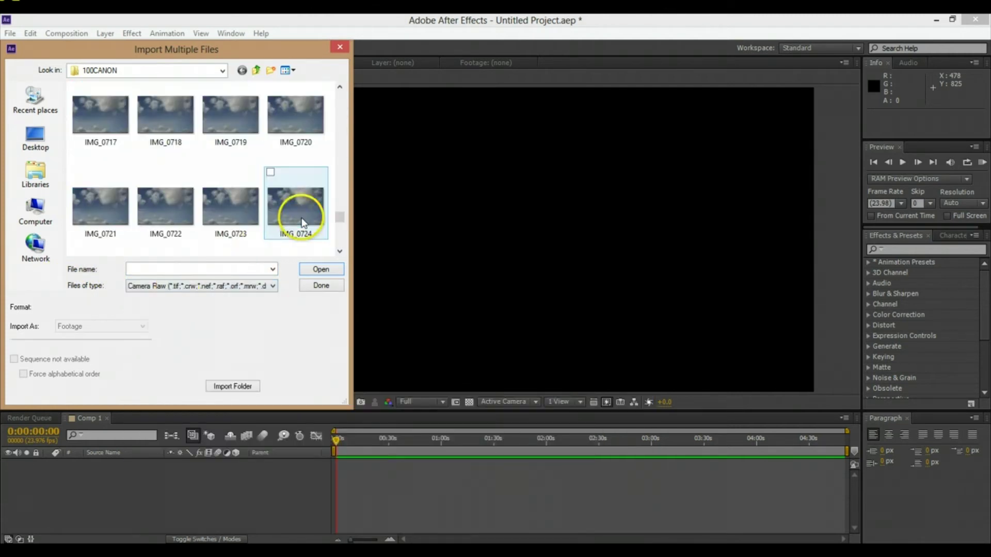
Step: Select IMG_0305 onward, tick Camera Raw Sequence, and import the frames
left_click_drag(339, 217, 340, 151)
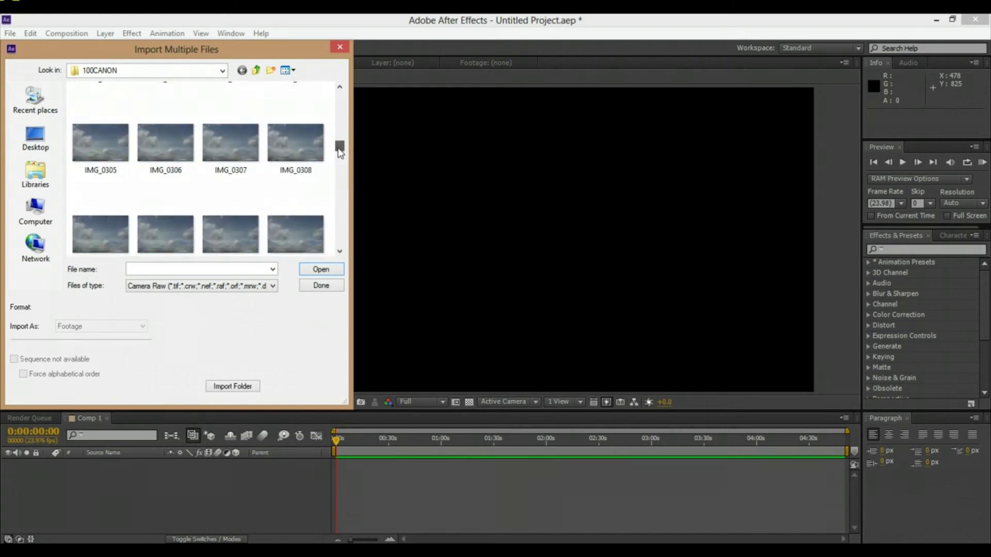
left_click(98, 141)
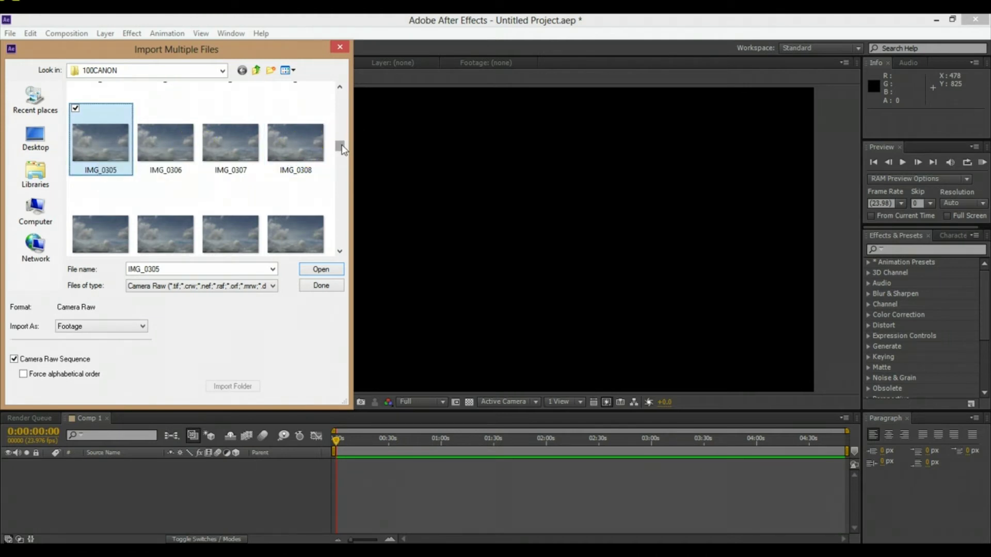
left_click_drag(342, 149, 341, 184)
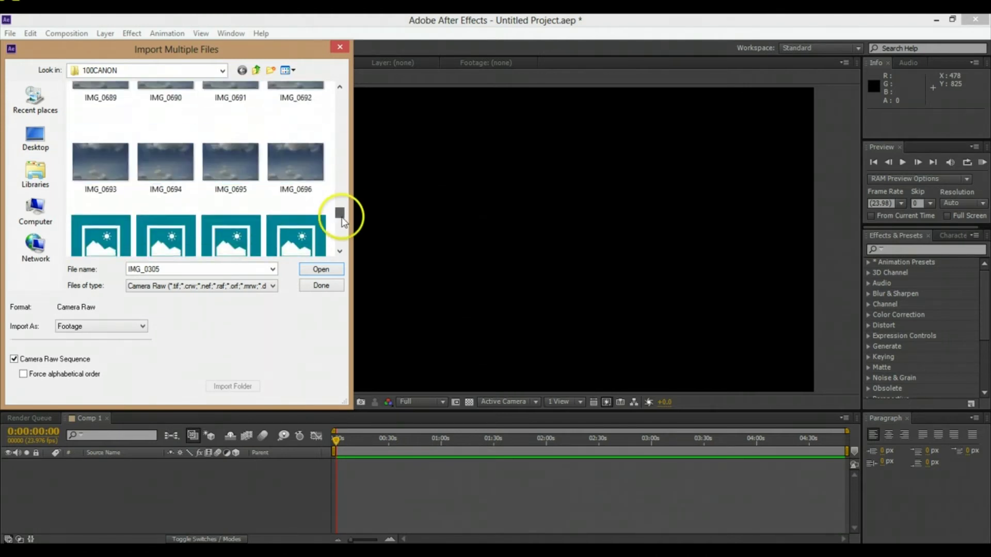
left_click_drag(342, 219, 339, 242)
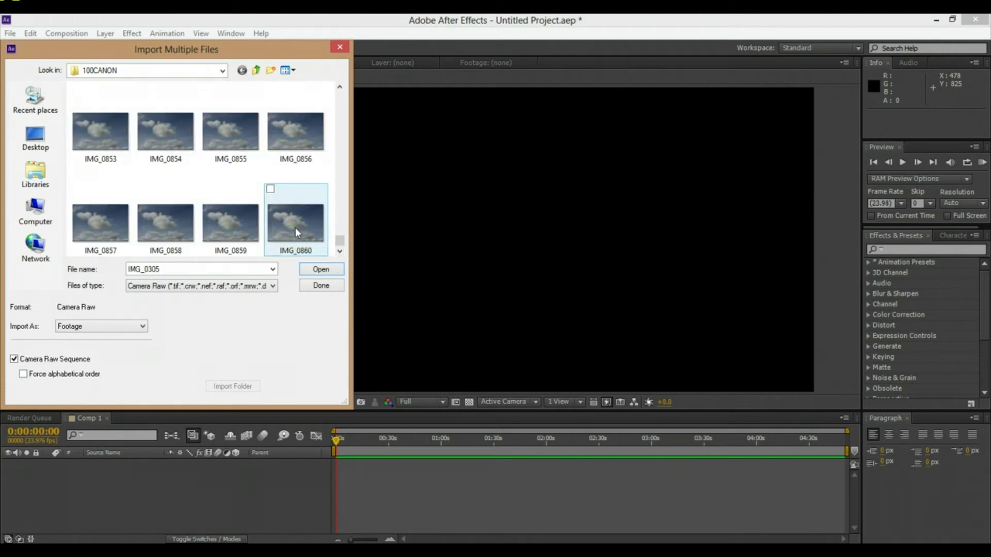
key("ctrl+a")
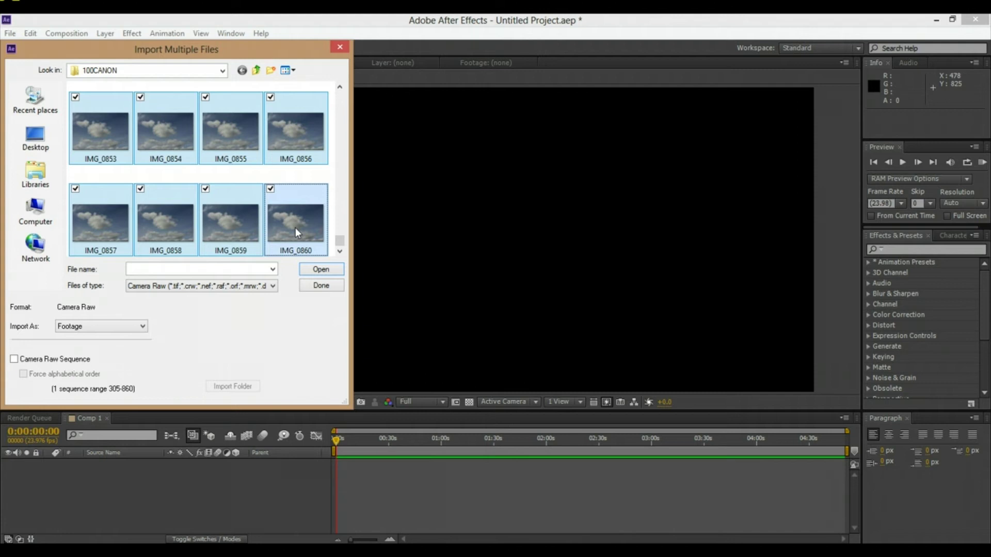
left_click(15, 360)
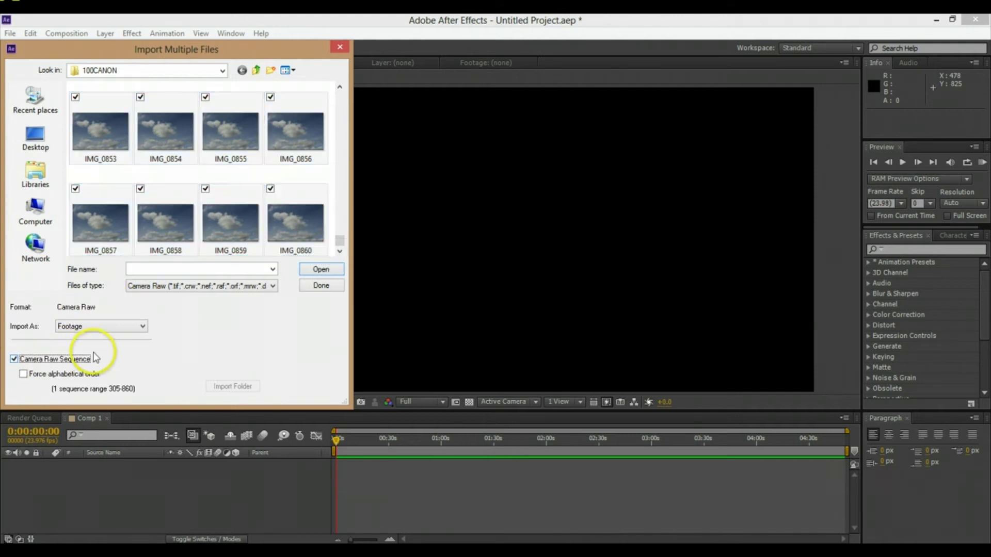
left_click(321, 269)
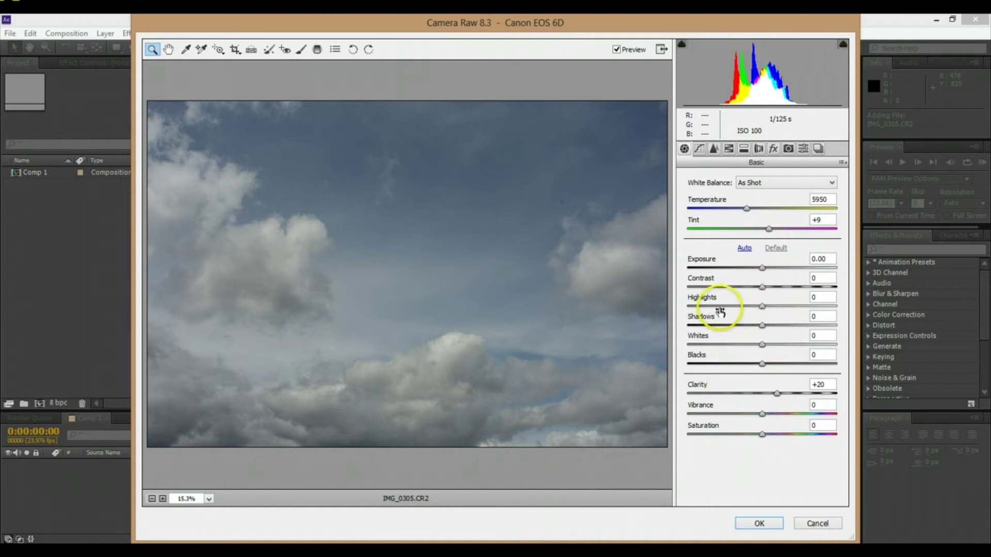
Step: Accept the default Camera Raw conversion and close the Import Multiple Files dialog
left_click(759, 523)
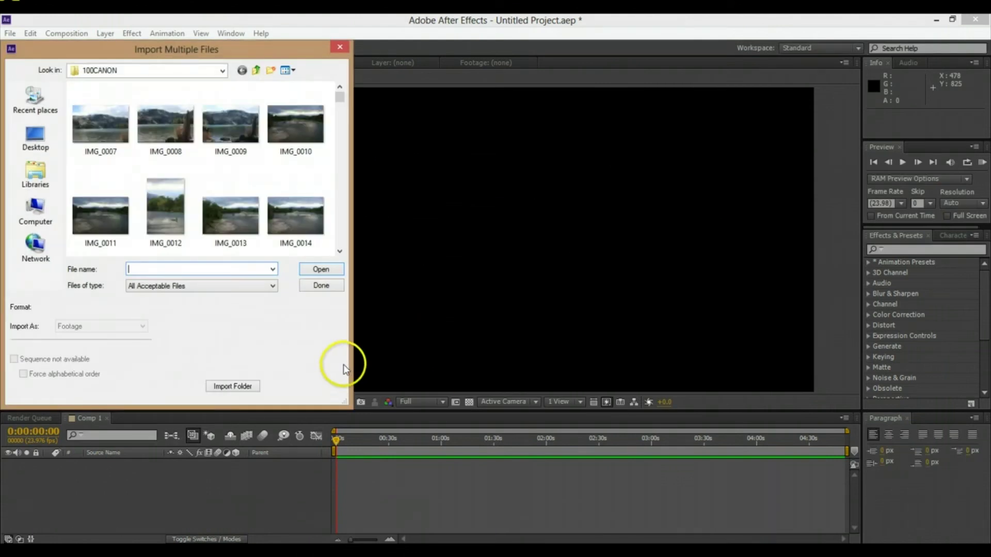
left_click(321, 285)
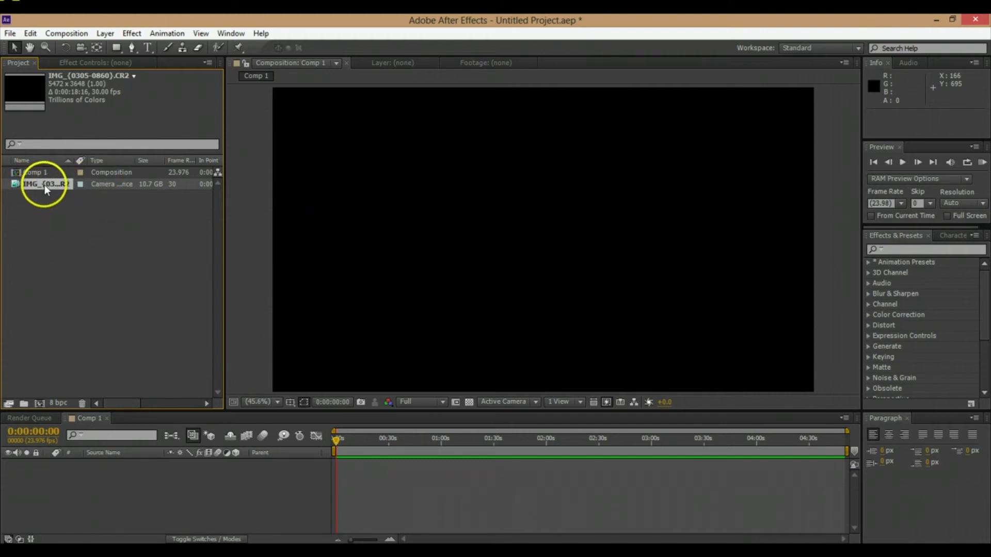
Step: Drag the IMG_(0305-0860).CR2 footage into the Comp 1 viewer as a layer
left_click_drag(67, 185, 546, 243)
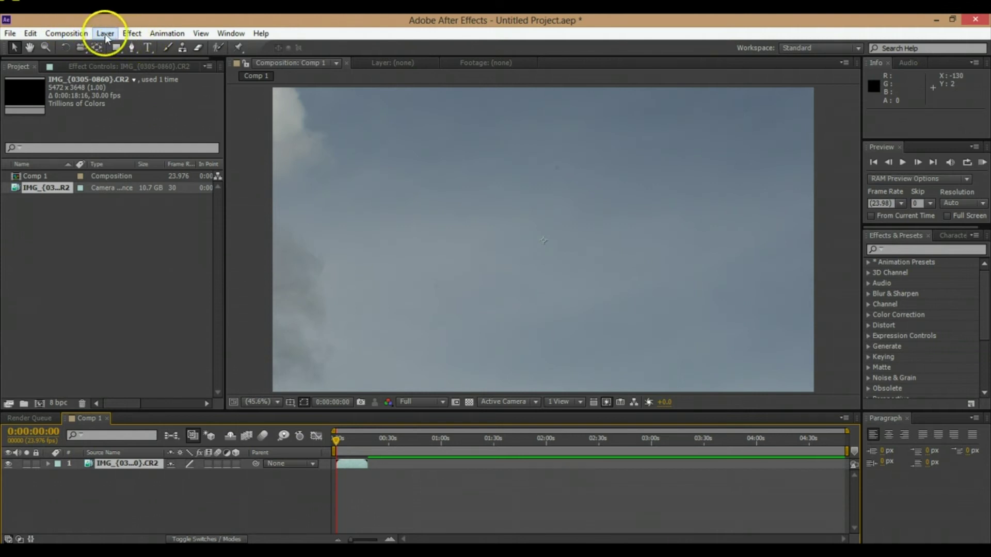
left_click(105, 35)
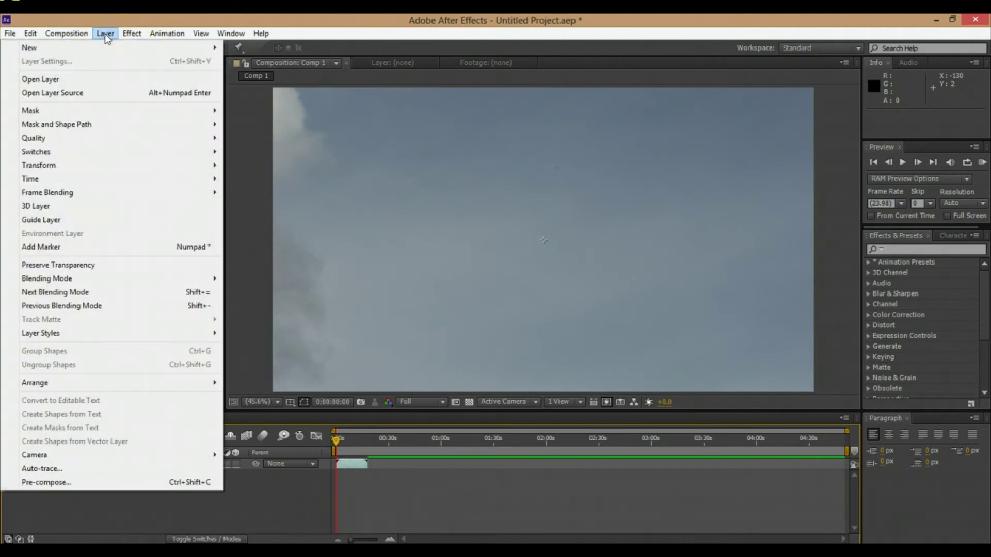
Step: Scale the sky layer to 36% width and 32% height with the aspect link off
mouse_move(160, 164)
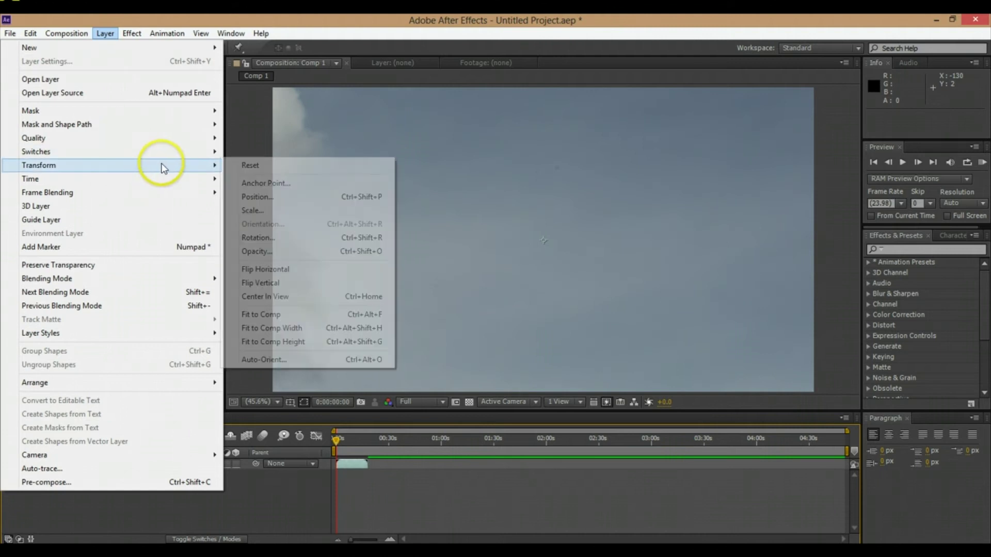
left_click(276, 211)
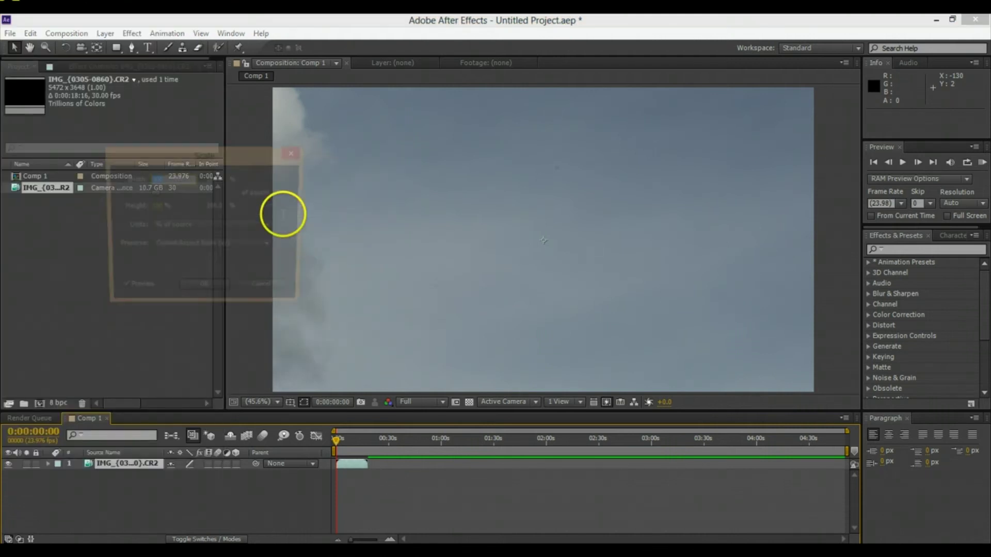
left_click_drag(158, 208, 121, 209)
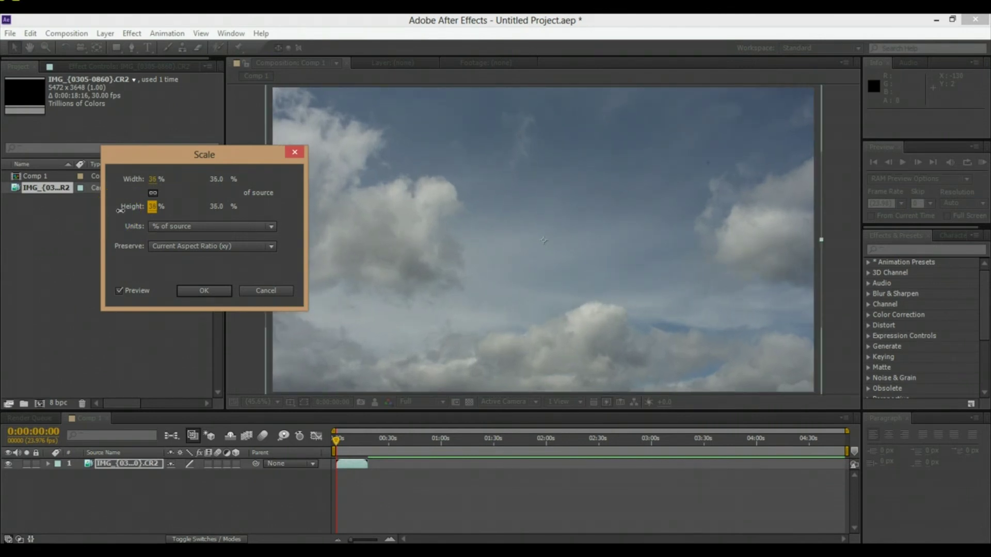
left_click(218, 188)
left_click(150, 191)
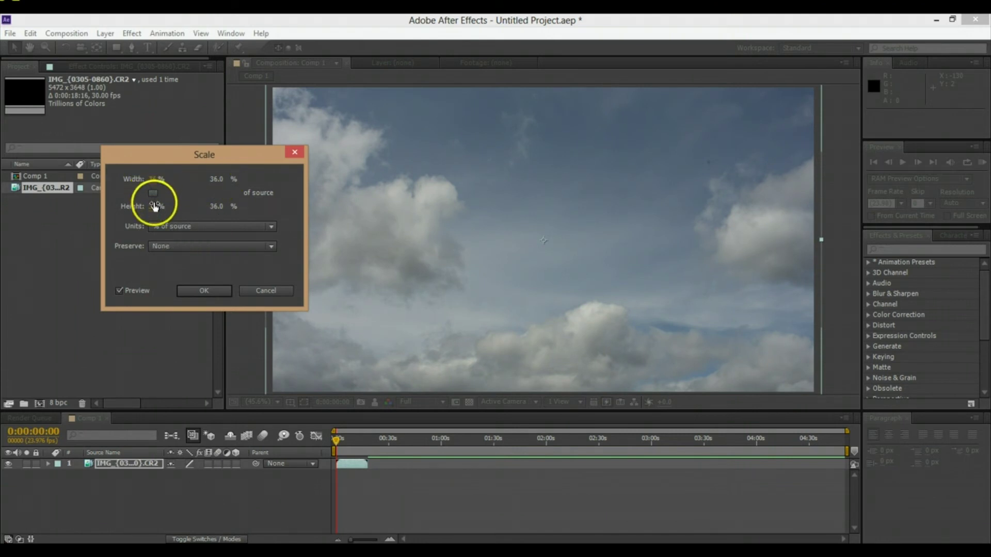
left_click(152, 206)
mouse_move(152, 206)
left_mouse_down()
mouse_move(138, 214)
mouse_move(152, 207)
left_mouse_up()
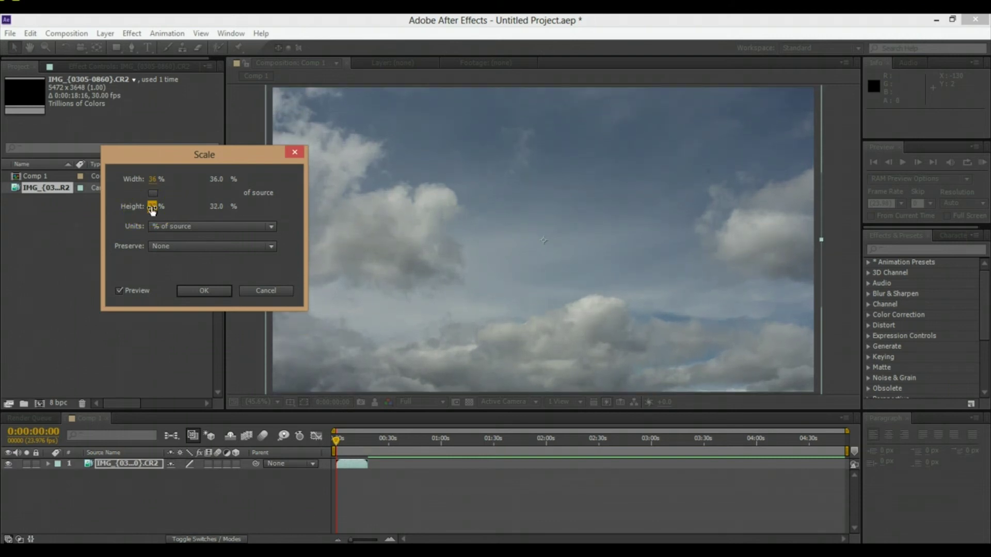
left_click(210, 292)
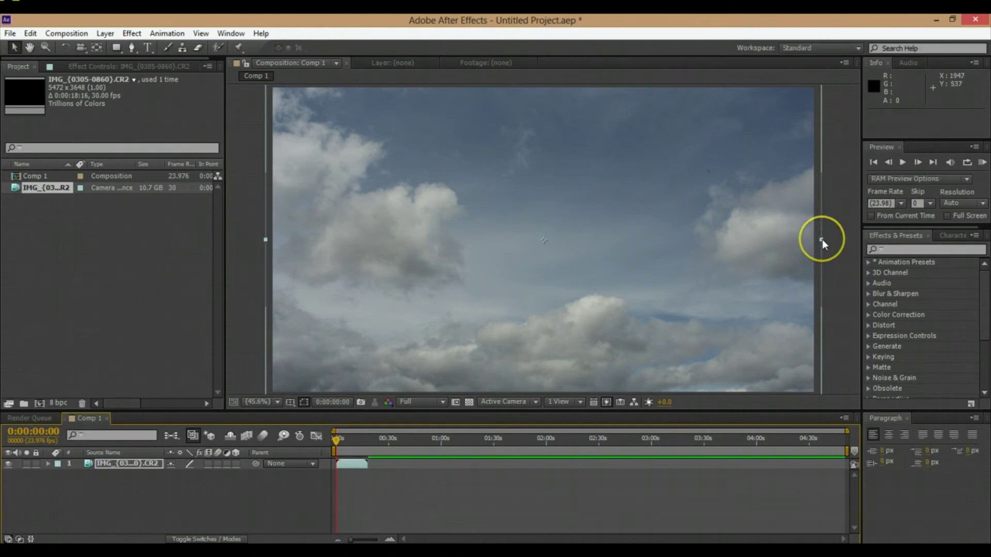
Step: Drag the layer's right handle inward to narrow it to about 35% wide
left_click_drag(822, 239, 821, 239)
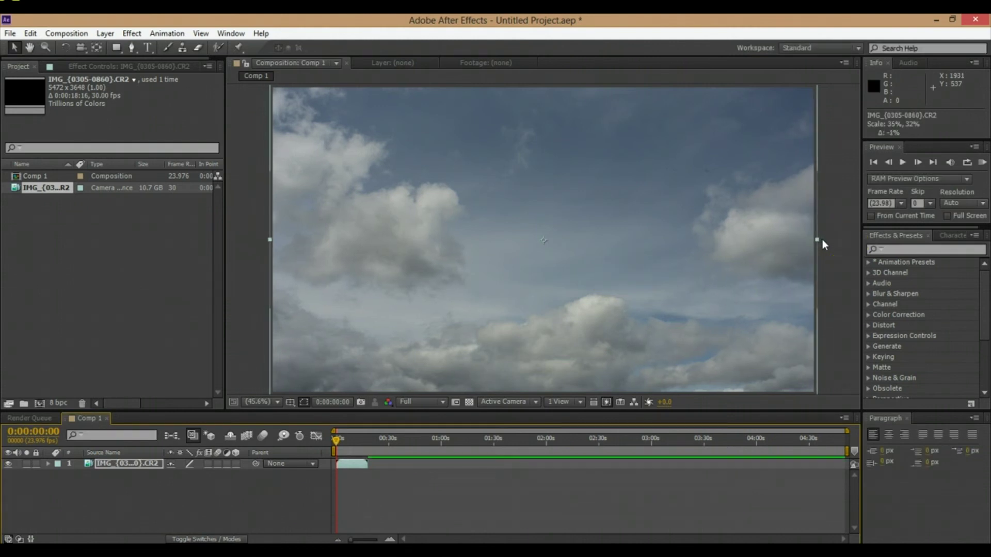
left_click(817, 239)
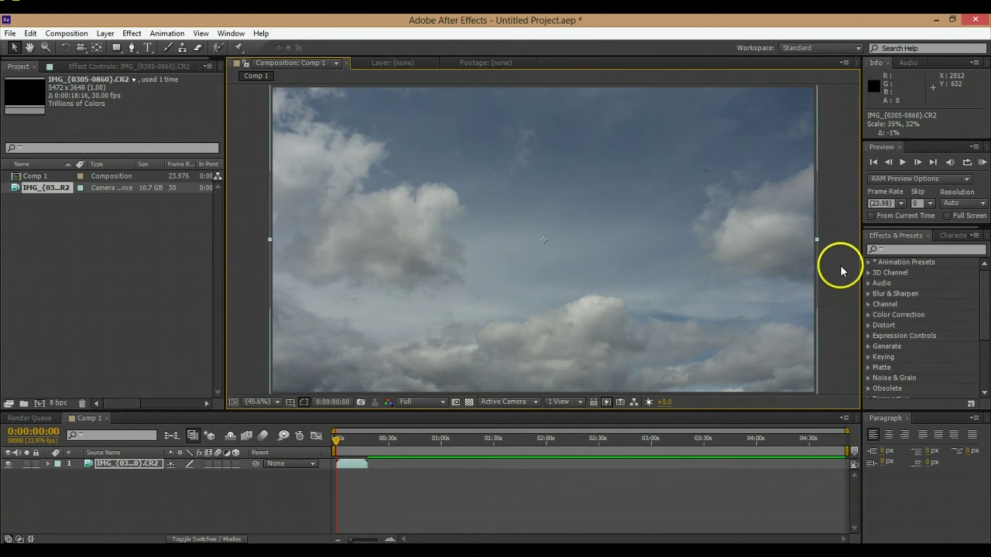
left_click(482, 424)
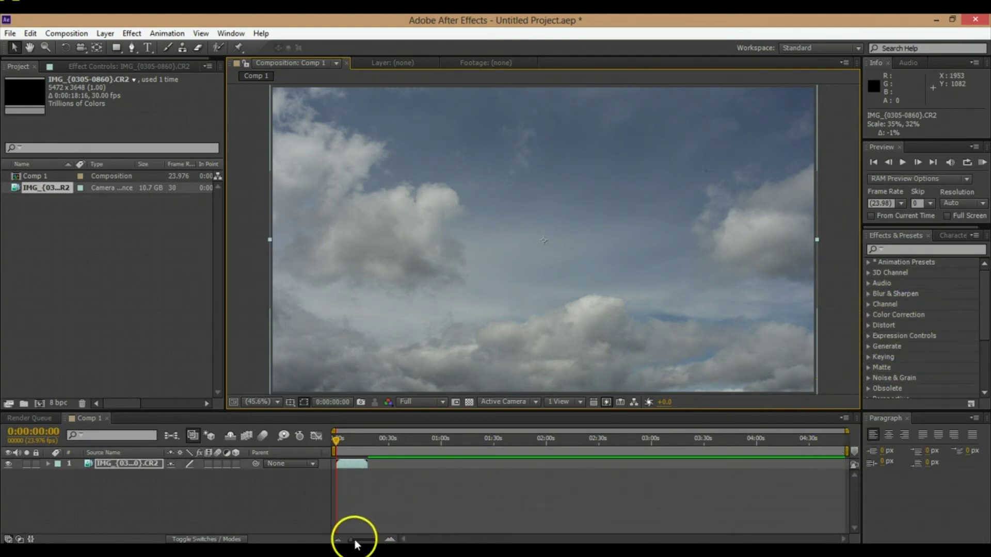
Step: Zoom into the timeline and pull the work-area end back to 0:00:18:08, about 18 seconds
left_click_drag(349, 540, 351, 540)
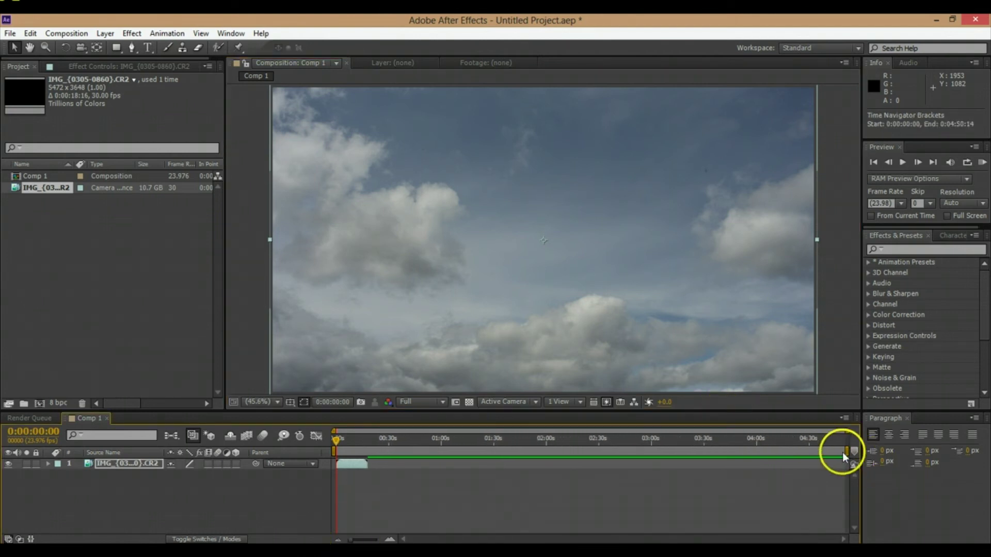
left_click_drag(845, 451, 750, 450)
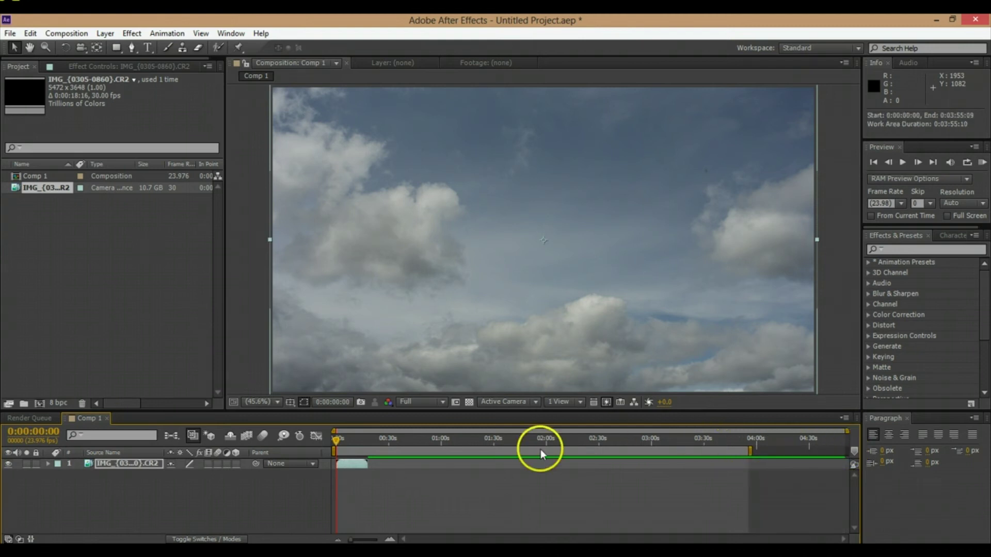
left_click_drag(540, 450, 378, 447)
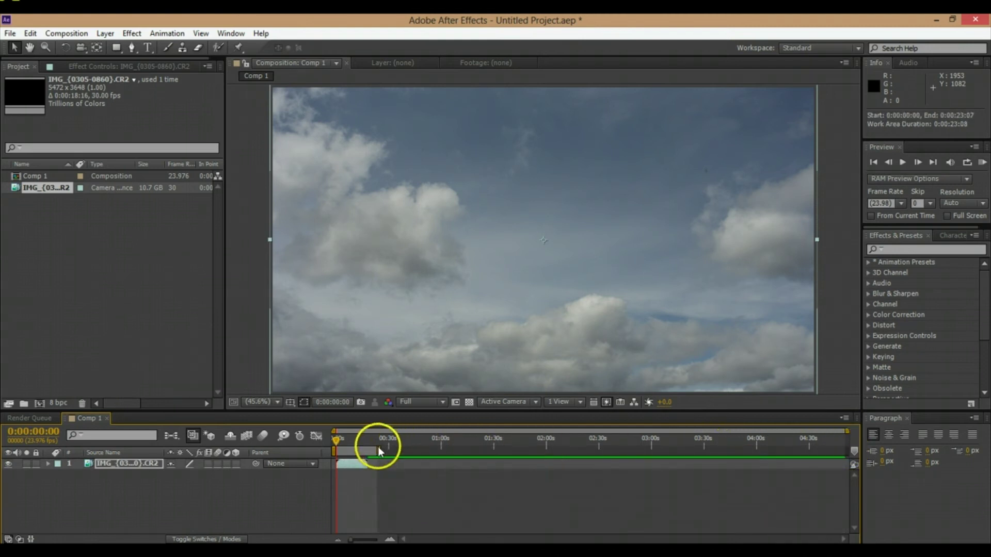
left_click(348, 540)
scroll(350, 539, "up", 5)
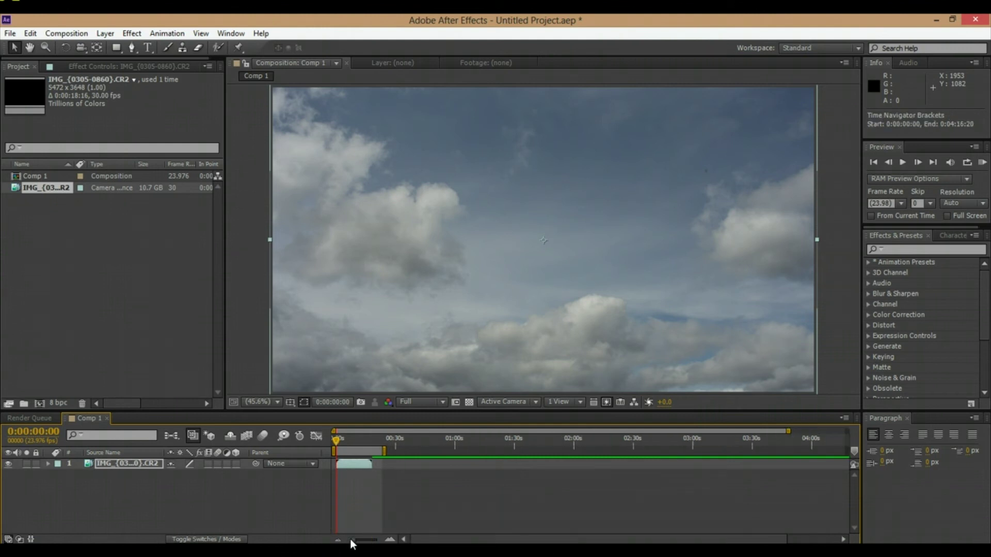
scroll(350, 539, "up", 2)
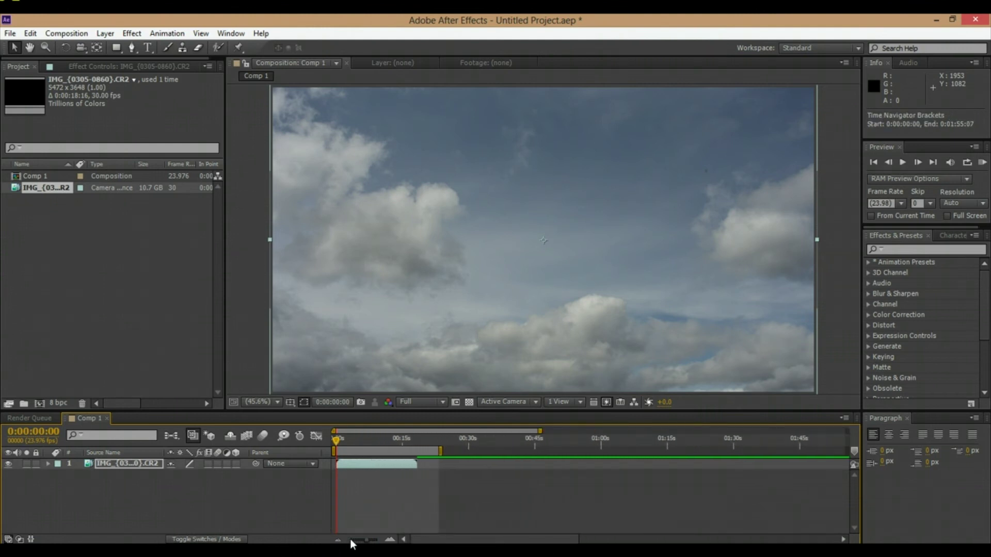
left_click_drag(443, 447, 420, 450)
left_click(463, 477)
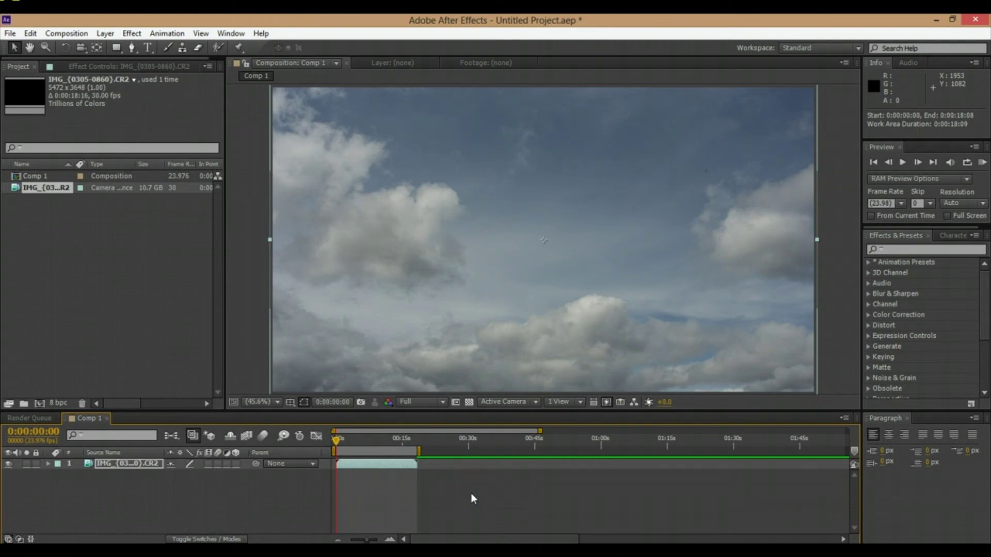
Step: Add Comp 1 to the Render Queue and change its output module from Lossless to H.264
left_click(66, 34)
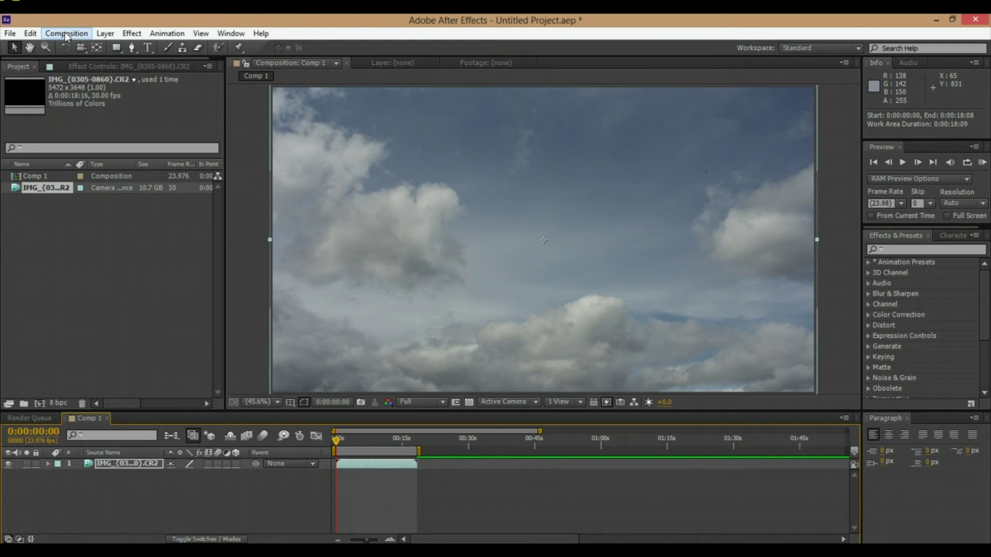
left_click(84, 127)
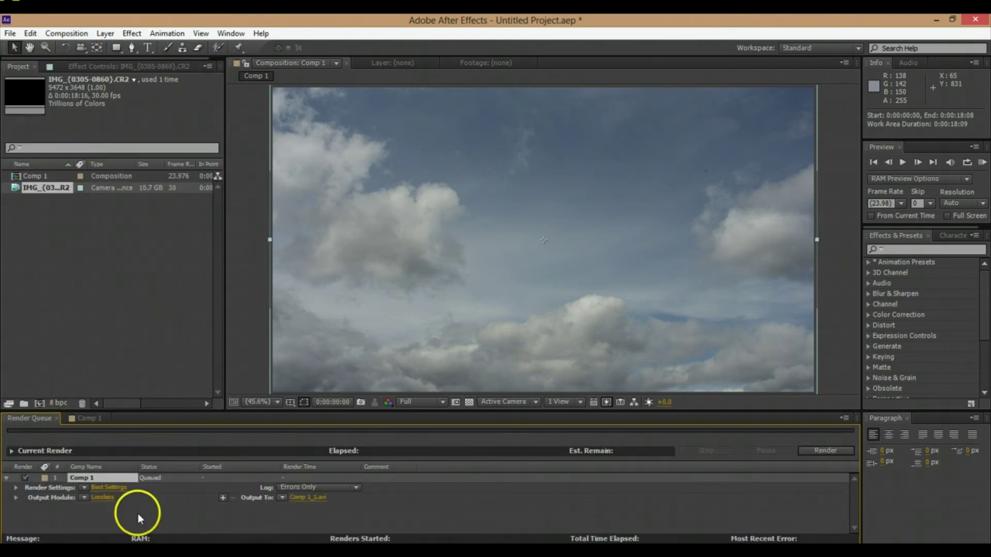
left_click(100, 497)
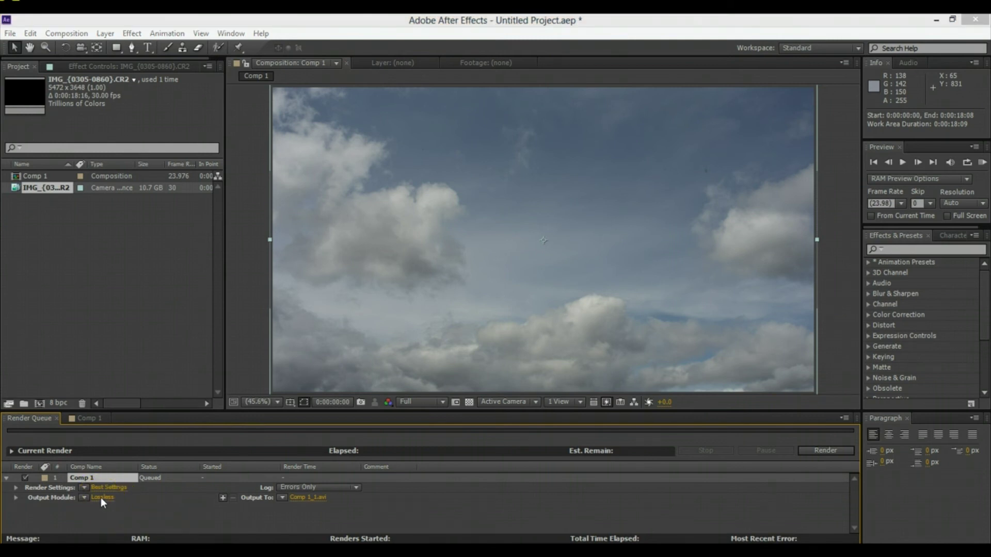
left_click(101, 497)
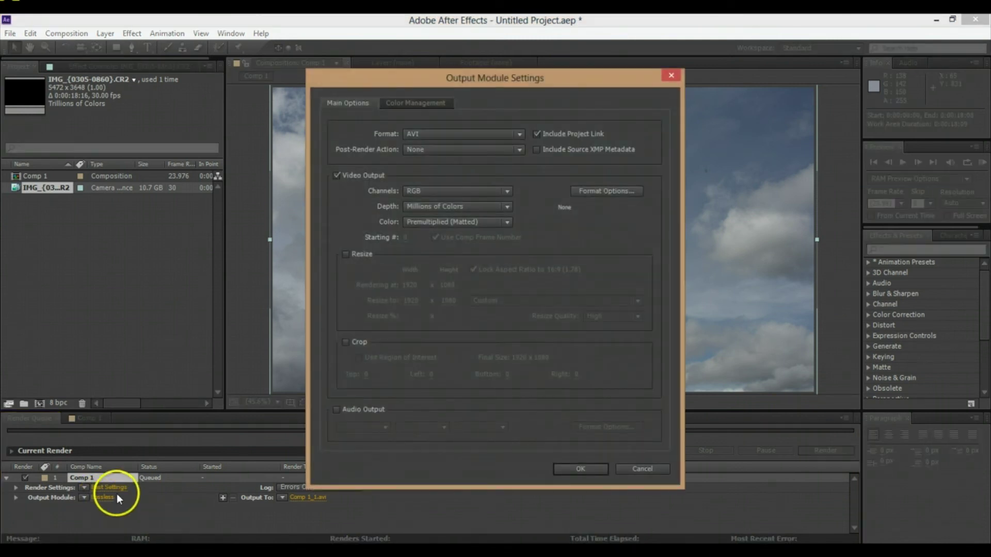
left_click(475, 133)
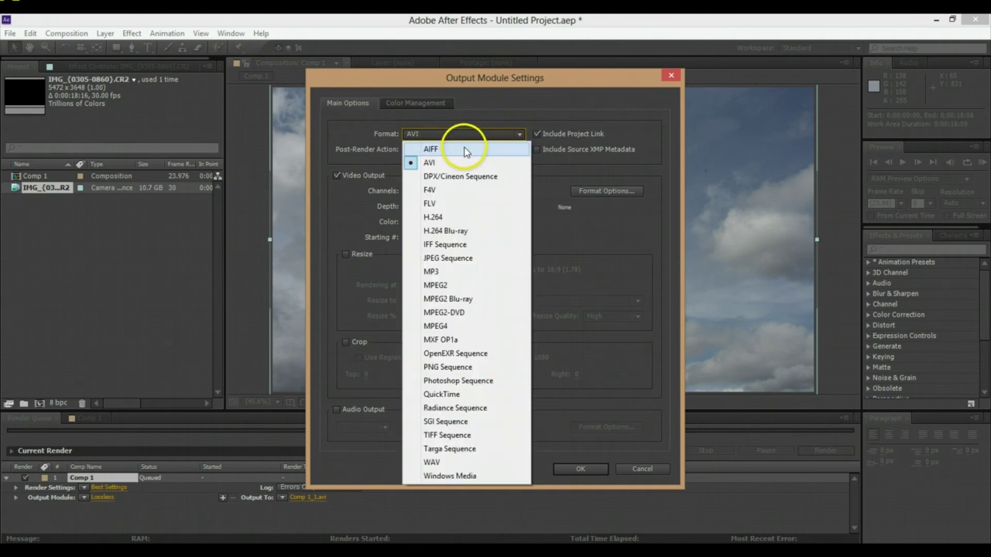
left_click(439, 217)
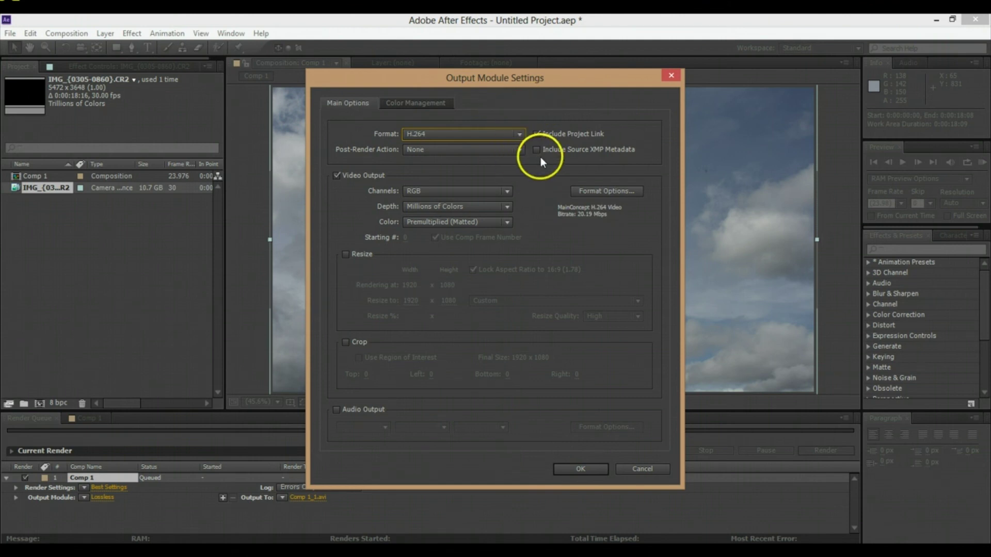
left_click(589, 191)
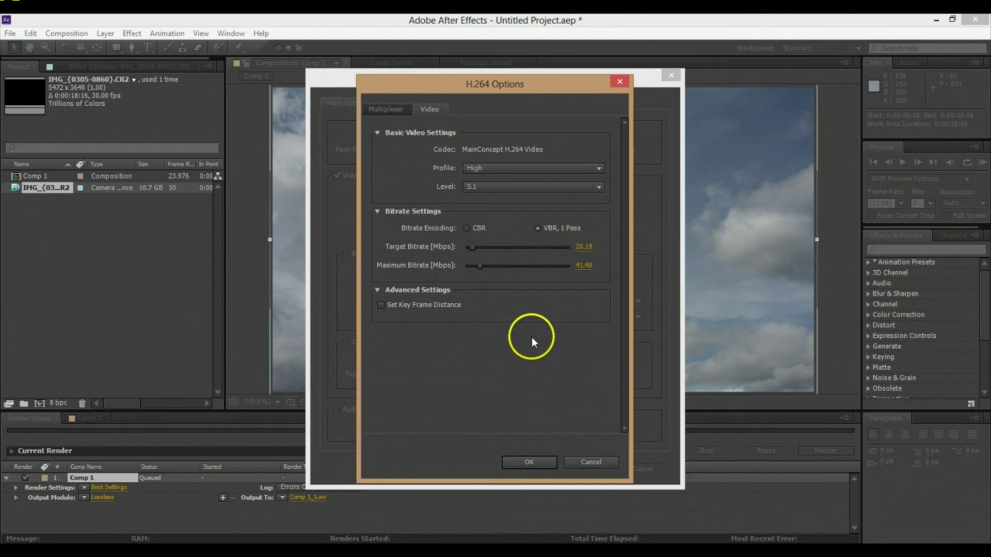
left_click(528, 461)
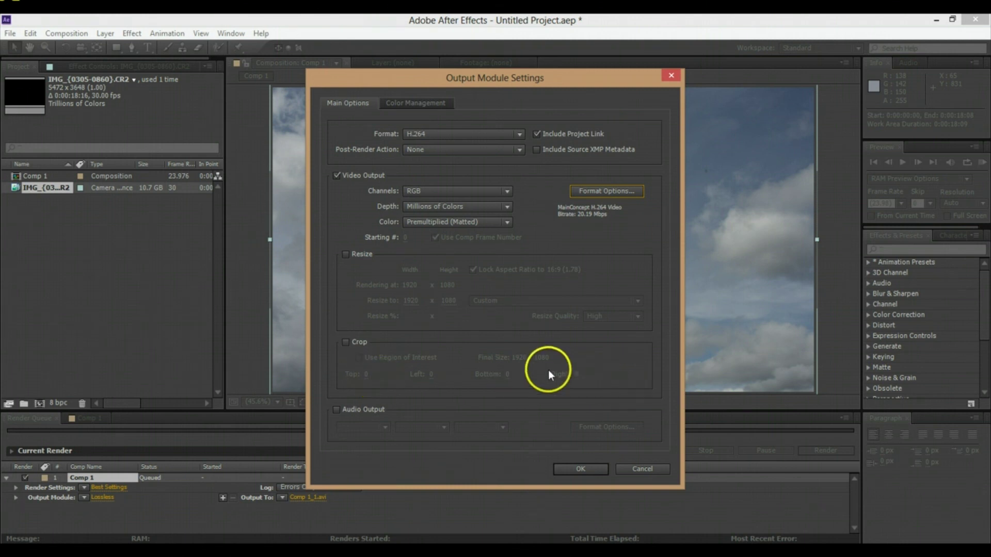
left_click(580, 469)
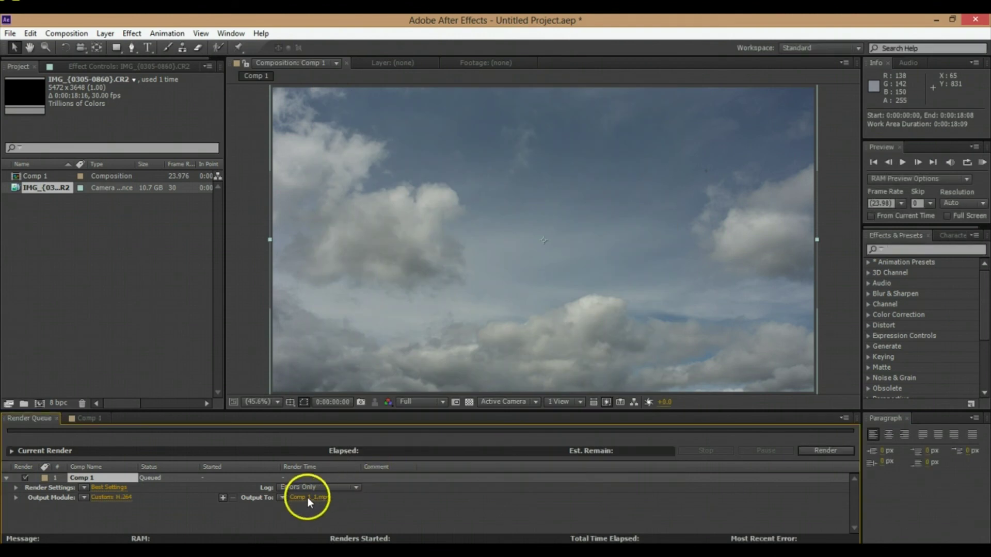
Step: Set the render output file name to 'clouds timelapse video' and save
left_click(307, 497)
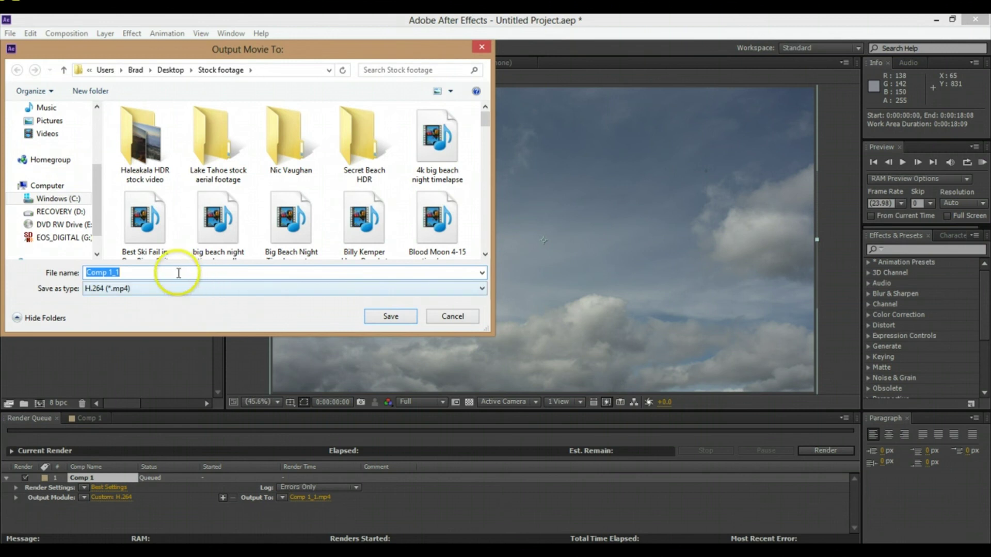
type("clouds")
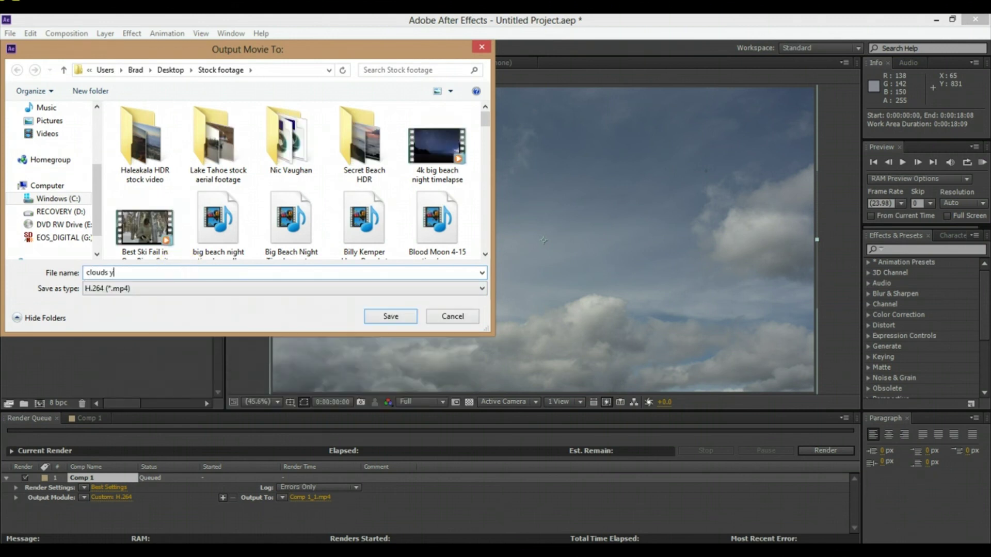
type(" timel")
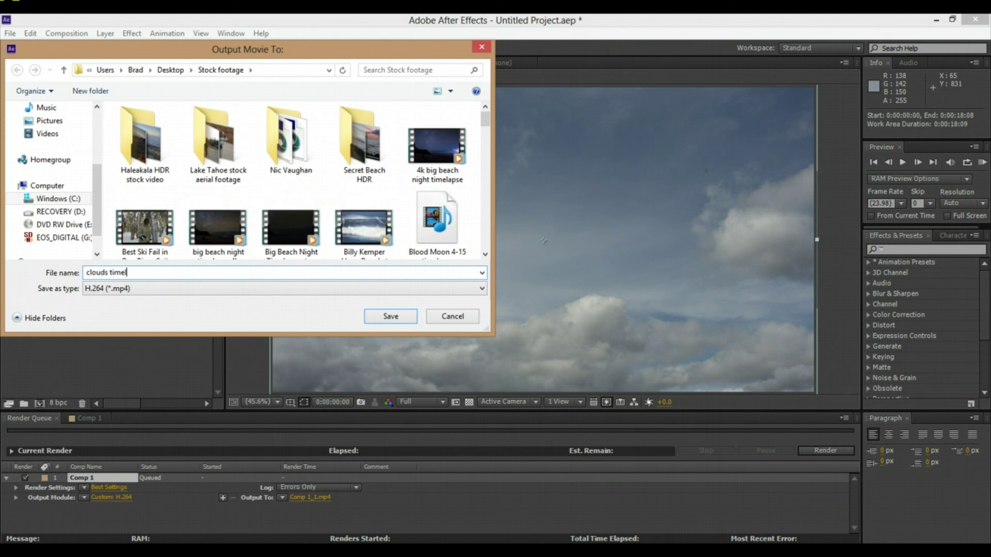
type("apse video")
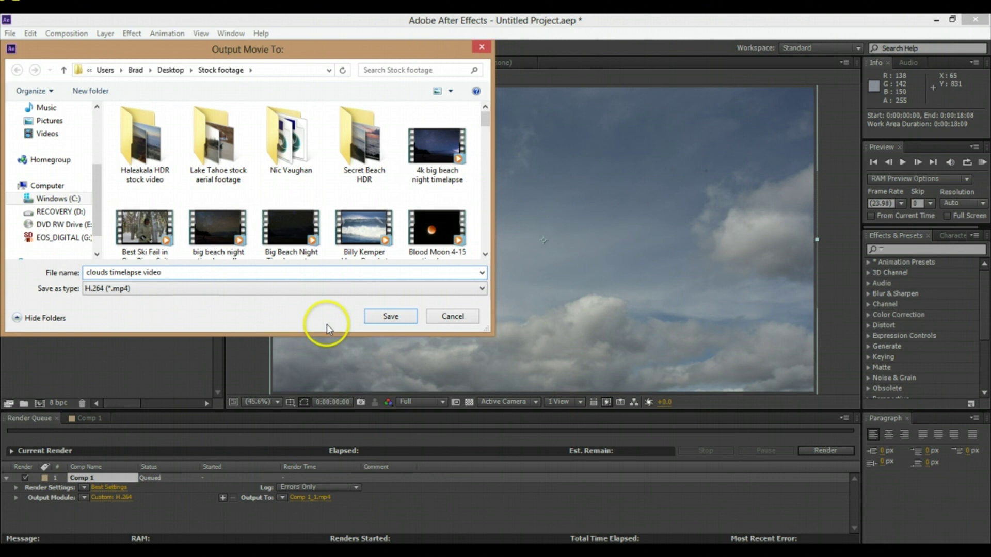
left_click(388, 317)
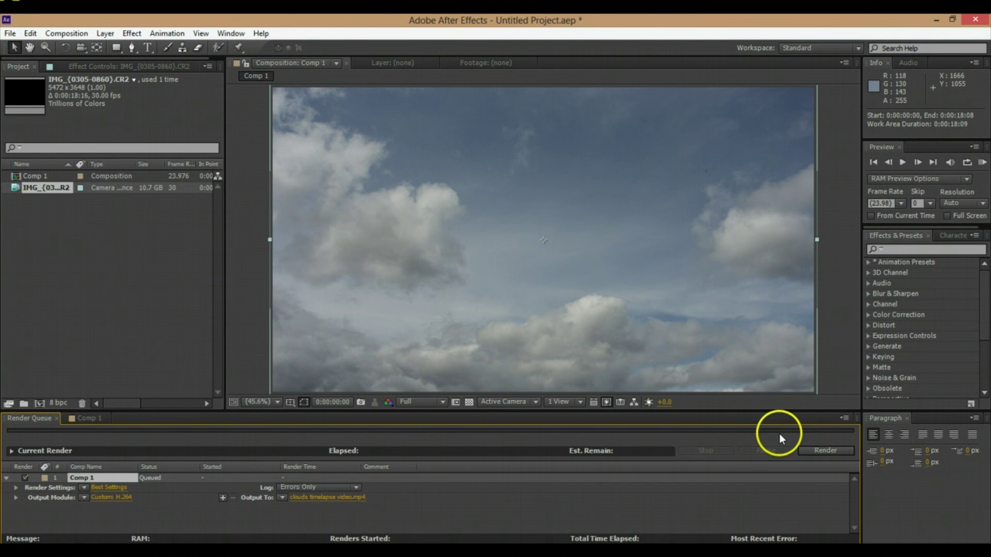
Step: Render the queued Comp 1 to clouds timelapse video.mp4
left_click(821, 451)
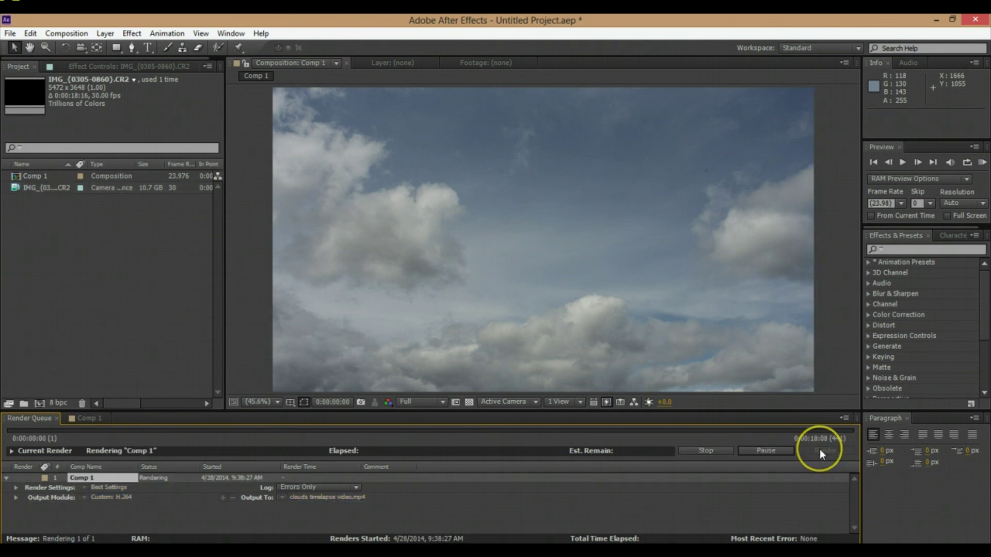